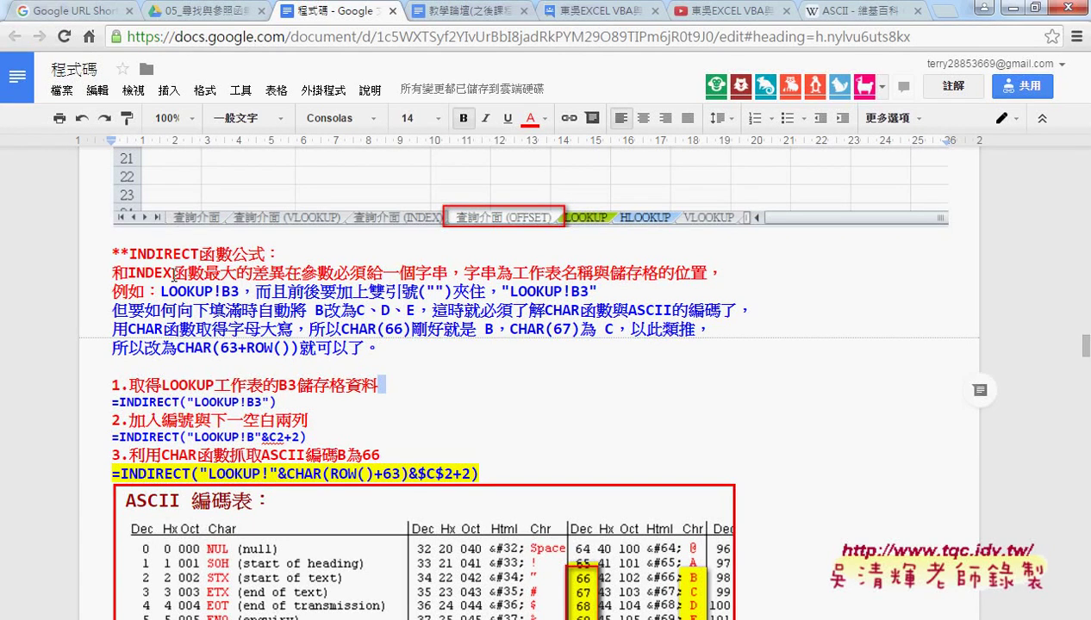
- Select INDEX, 工作表名稱 and finally the quoted "LOOKUP!B3" reference in the INDIRECT notes
drag(126, 273, 182, 272)
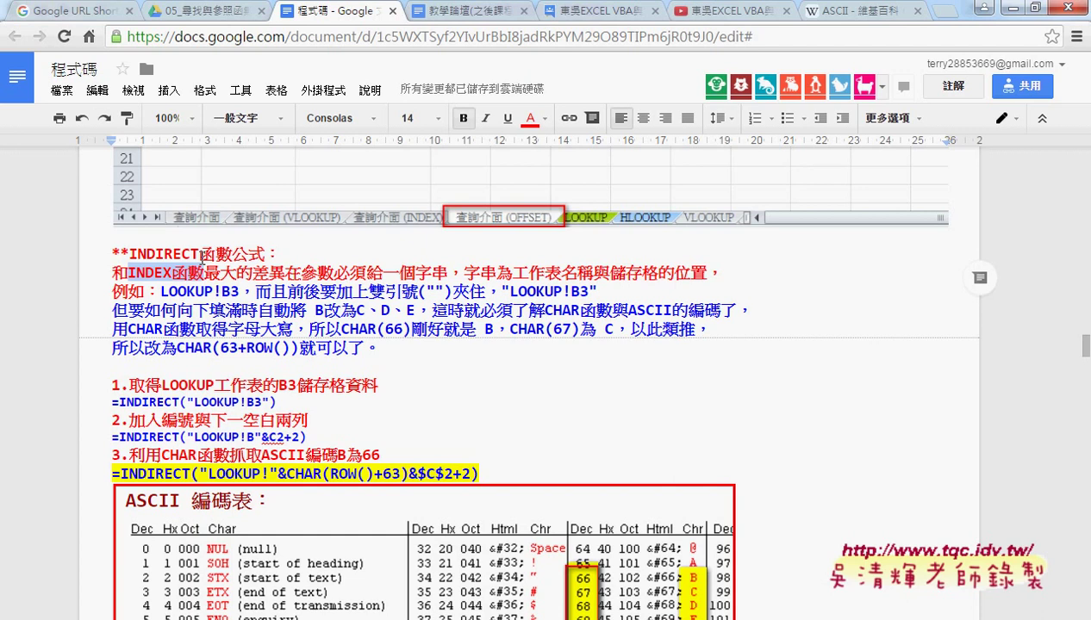
drag(511, 274, 591, 276)
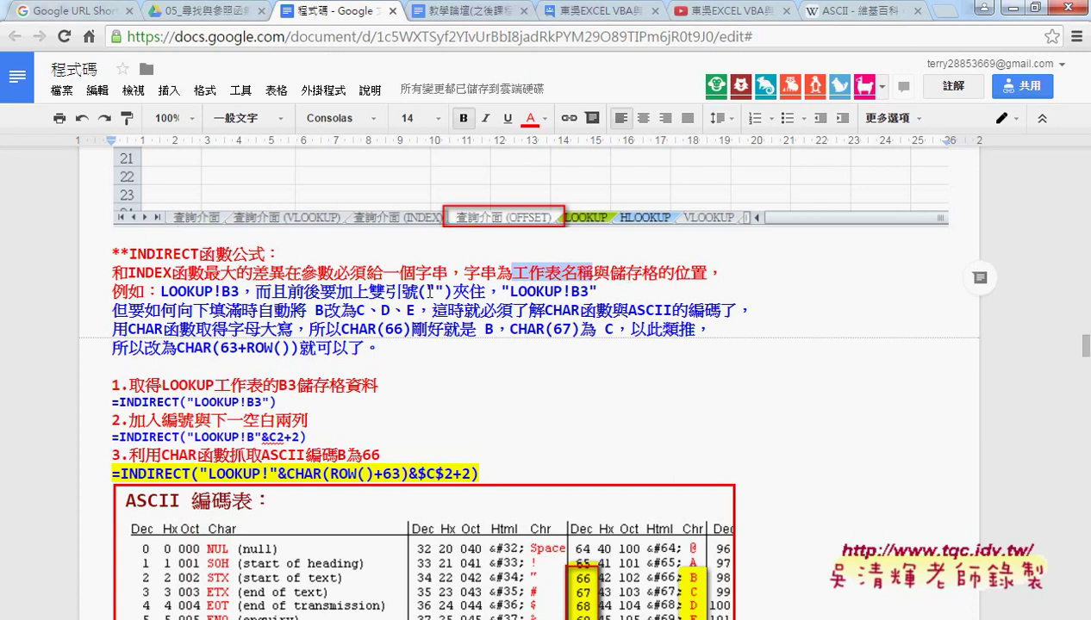
drag(426, 292, 436, 292)
drag(502, 292, 596, 292)
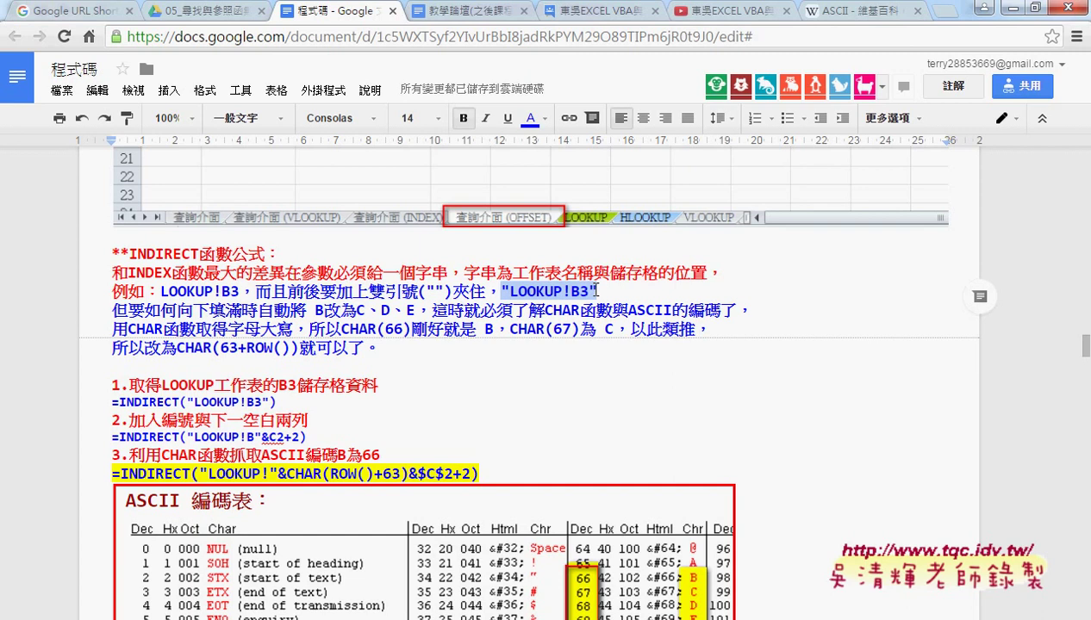
- Highlight the quoted "LOOKUP!B3" reference in yellow
click(543, 118)
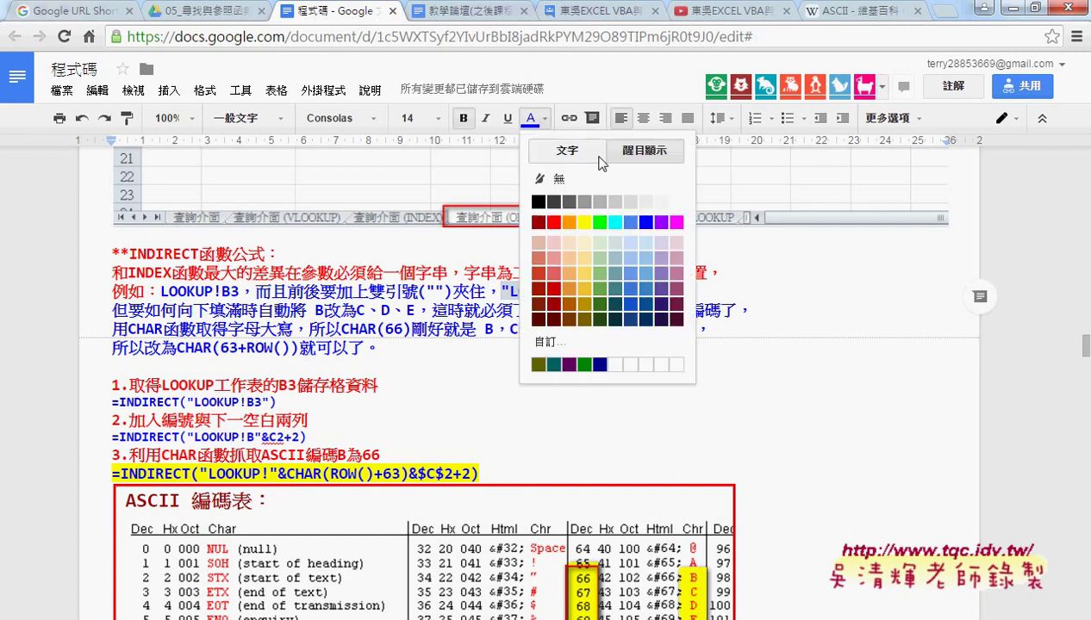
click(650, 155)
click(584, 222)
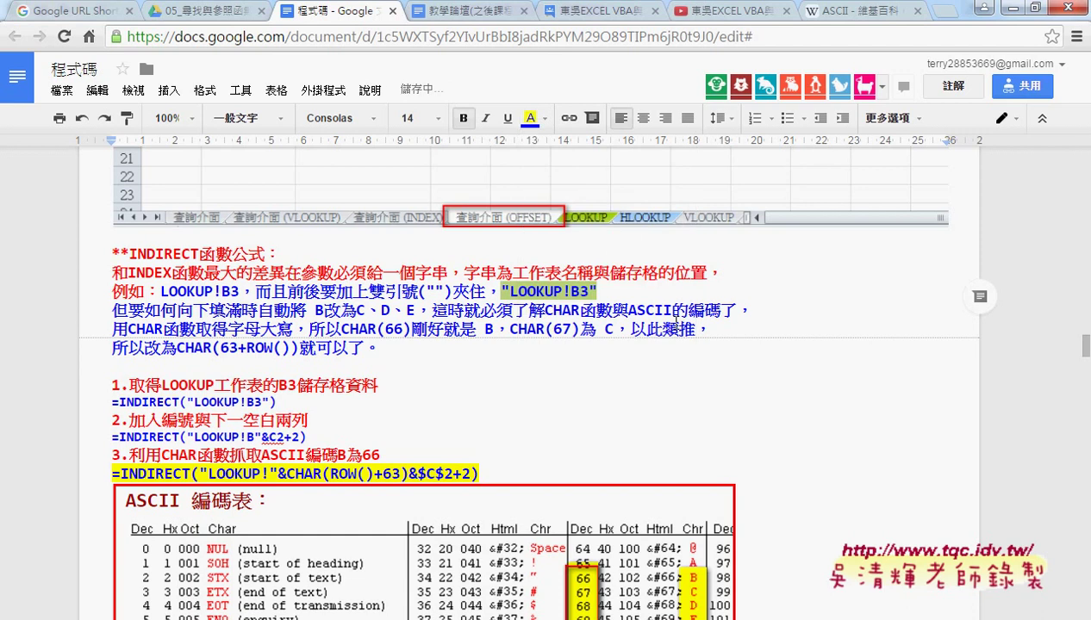
click(379, 346)
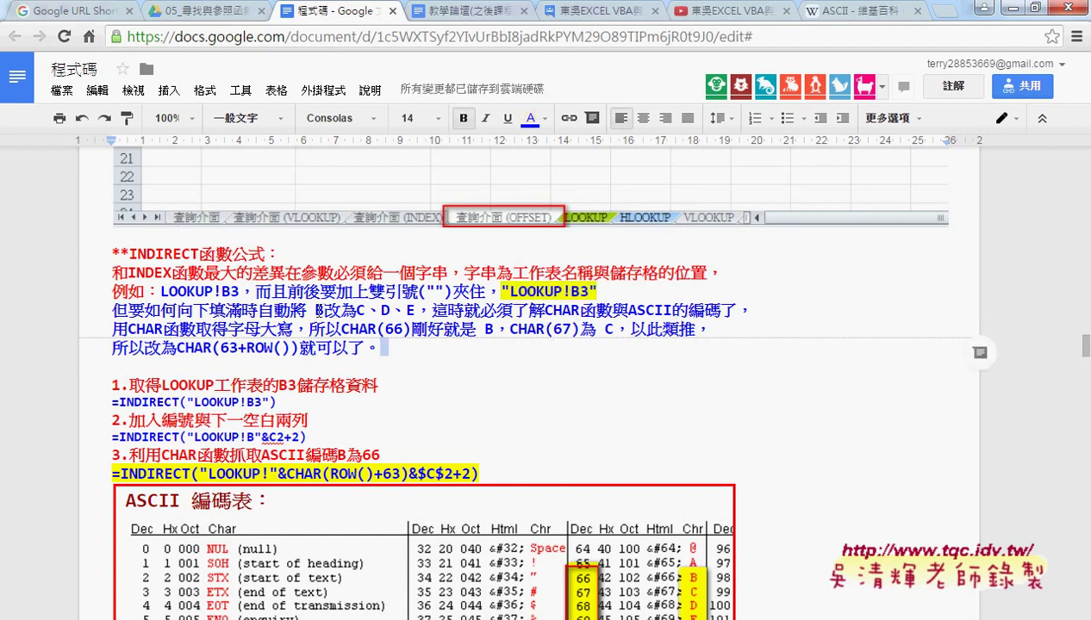
- Select the B in B改為 and LOOKUP!B3, then the words CHAR and ASCII
drag(314, 309, 325, 308)
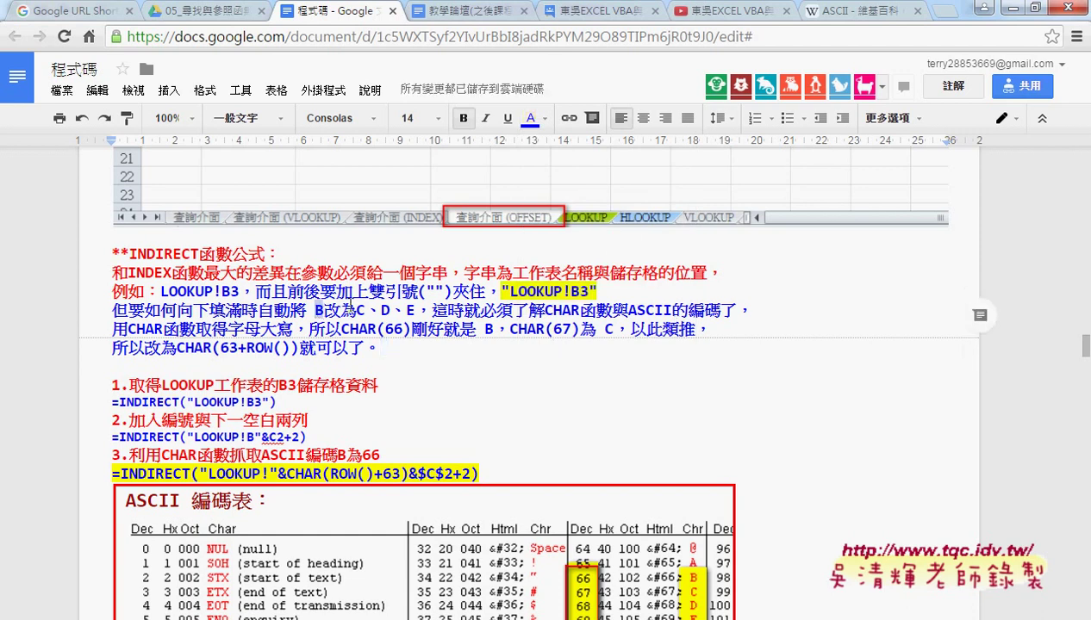
drag(570, 292, 580, 292)
drag(545, 310, 611, 315)
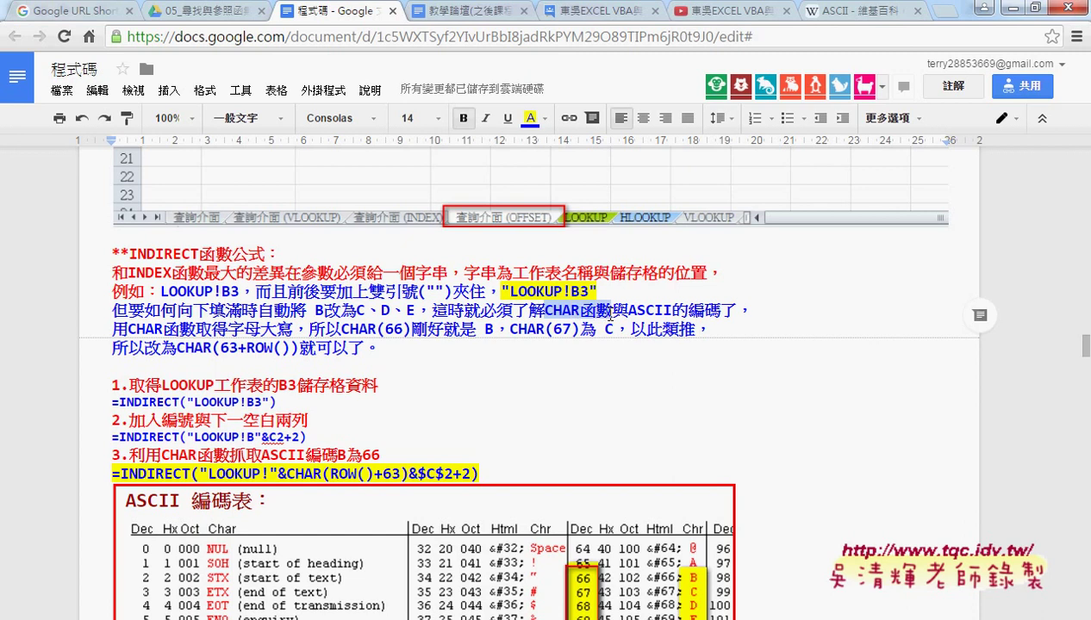
drag(628, 310, 672, 310)
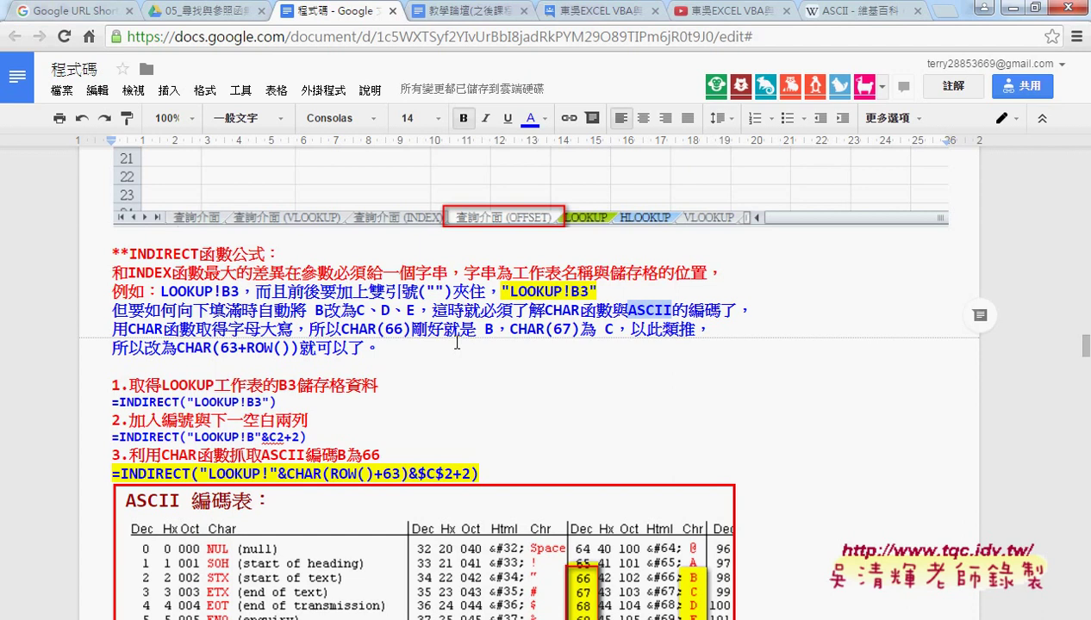
- Scroll past the ASCII code table and switch to the Excel workbook
scroll(482, 343, down, 3)
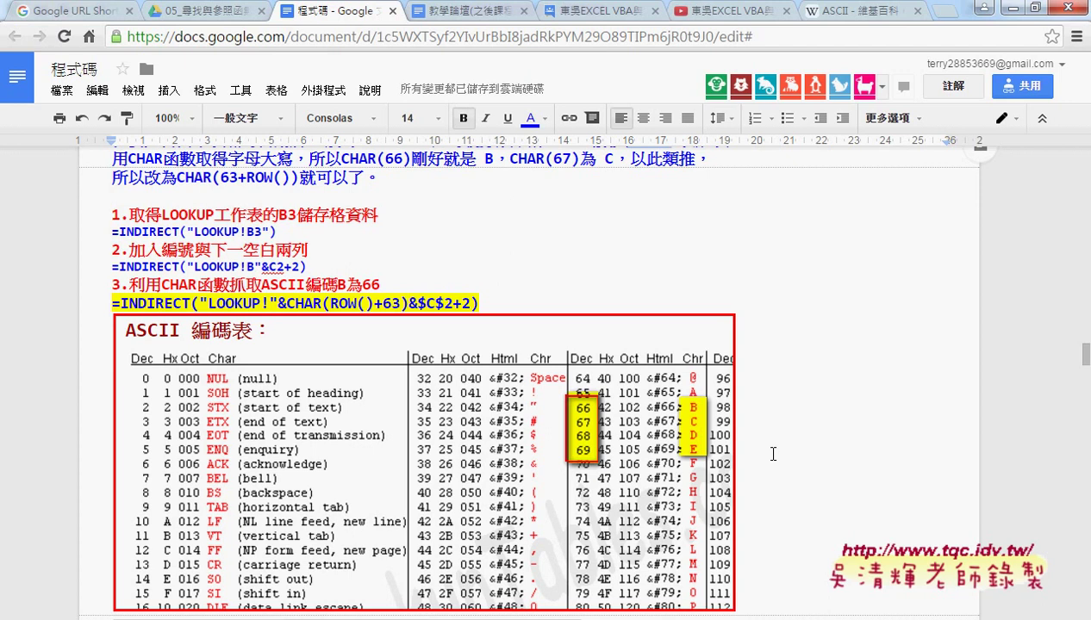
scroll(773, 454, down, 3)
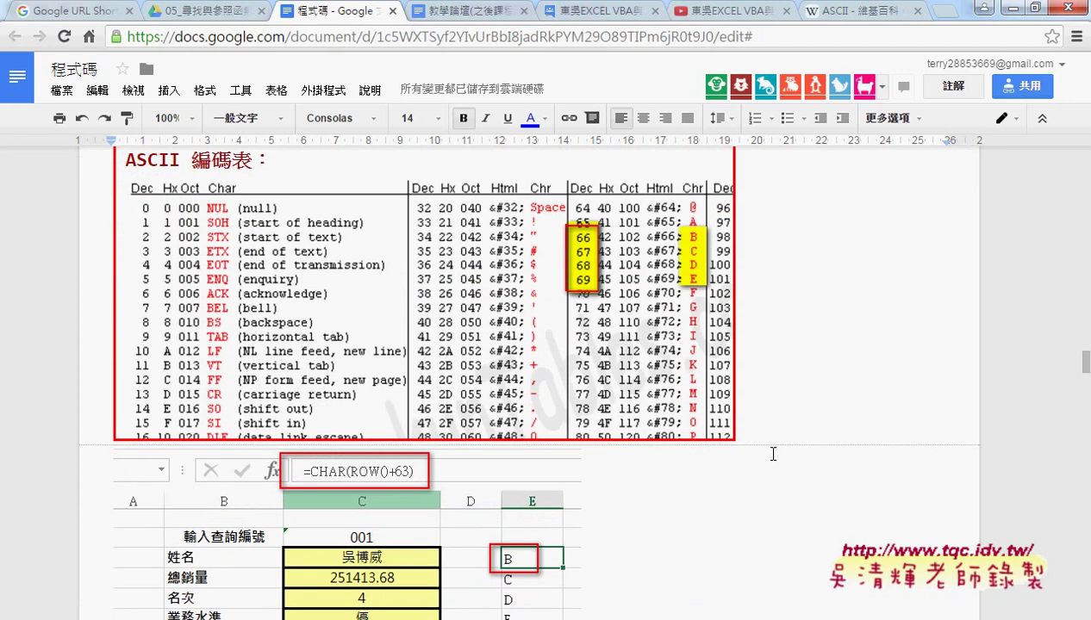
scroll(773, 454, down, 2)
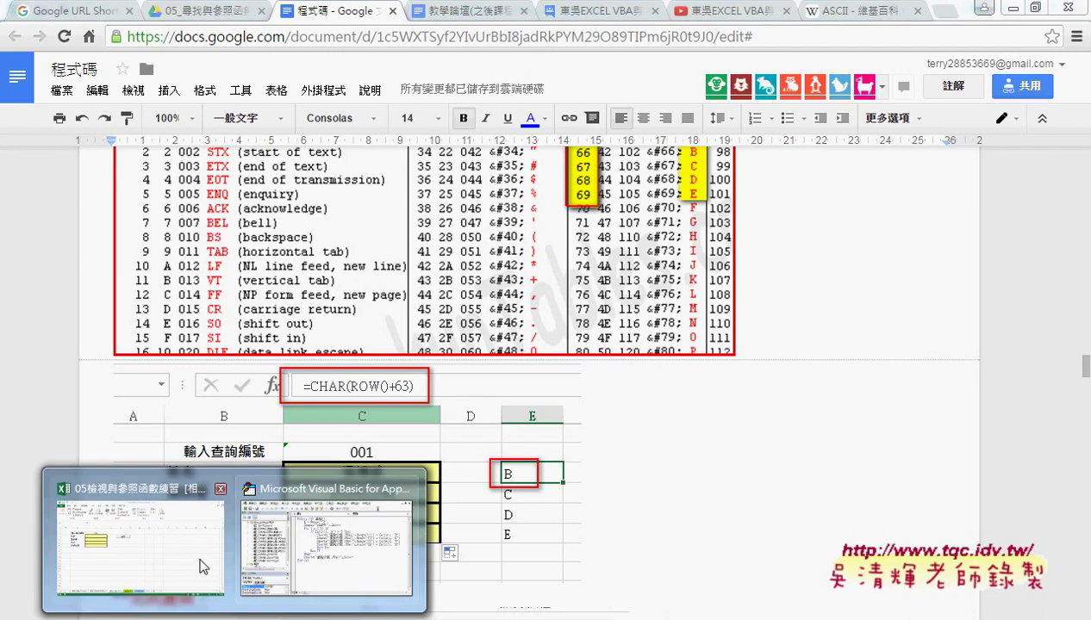
click(185, 554)
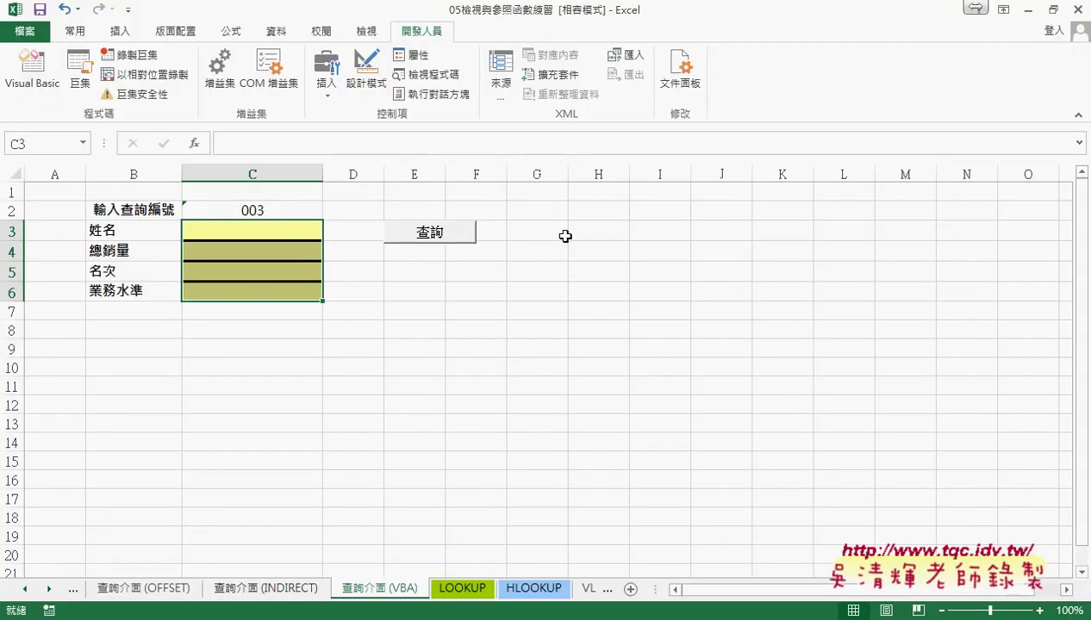
- Open the function browser for G3 on the 檢視與參照 category
click(516, 223)
click(194, 143)
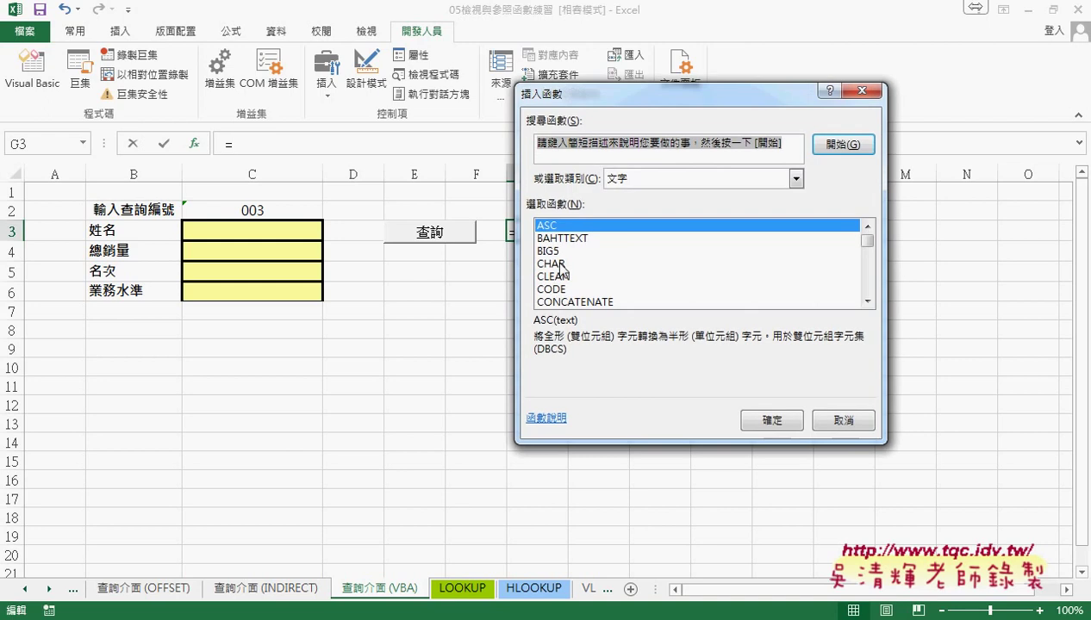
click(665, 179)
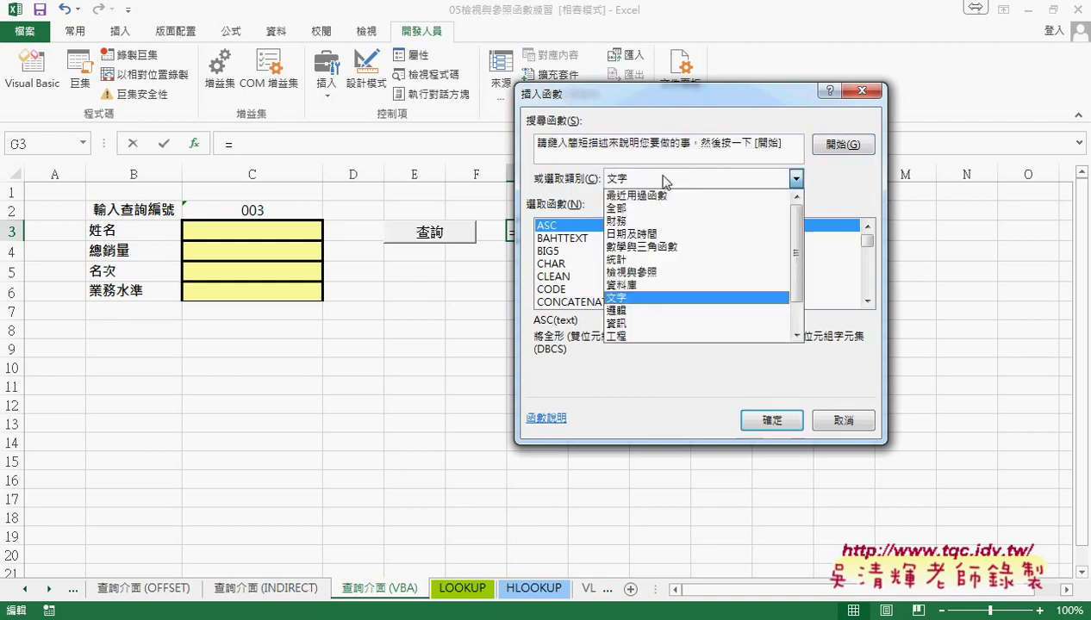
click(662, 275)
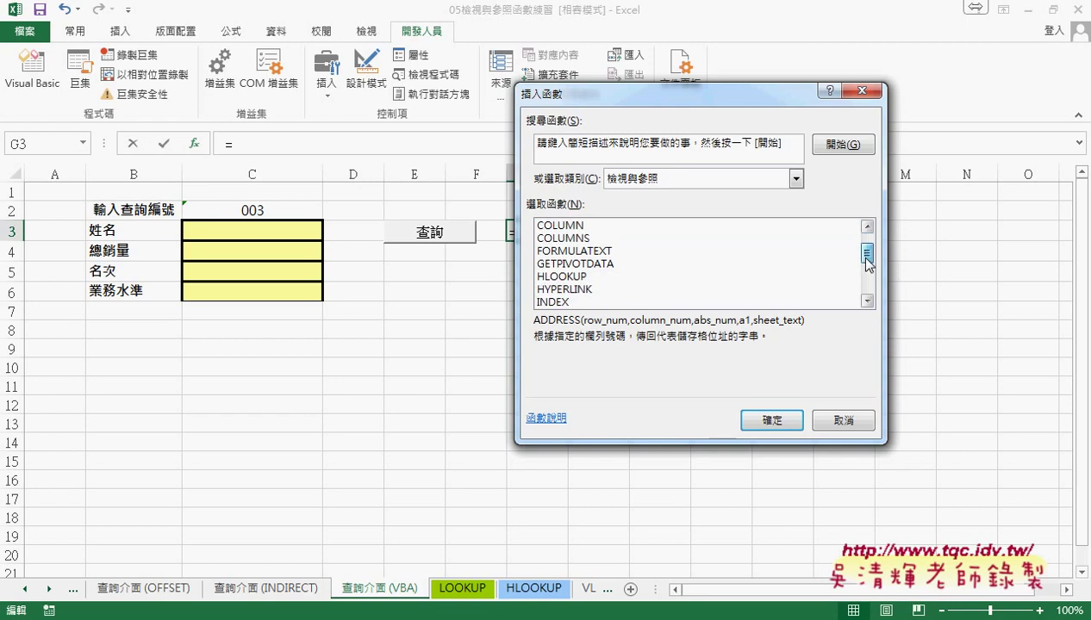
- Read the descriptions of INDEX, INDIRECT, LOOKUP and MATCH
drag(868, 252, 868, 271)
click(571, 251)
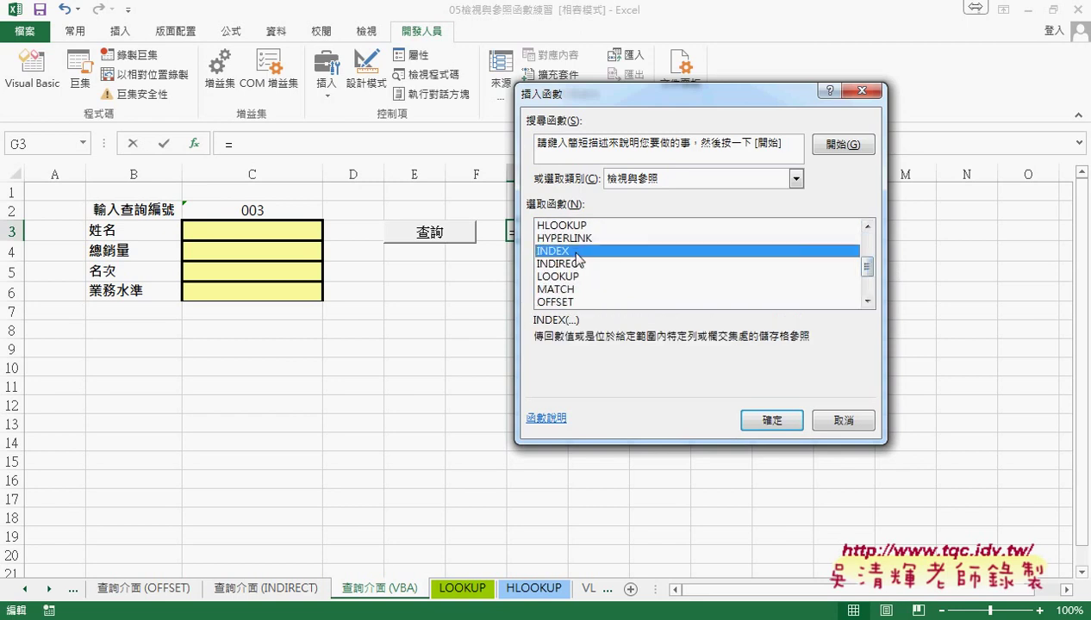
click(570, 264)
click(571, 277)
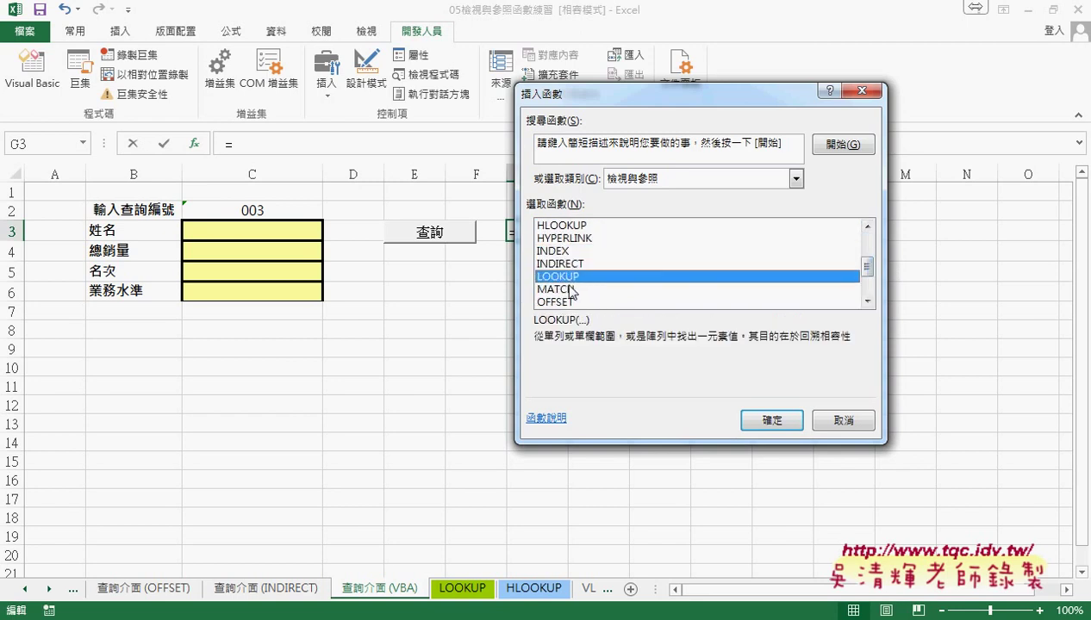
click(566, 288)
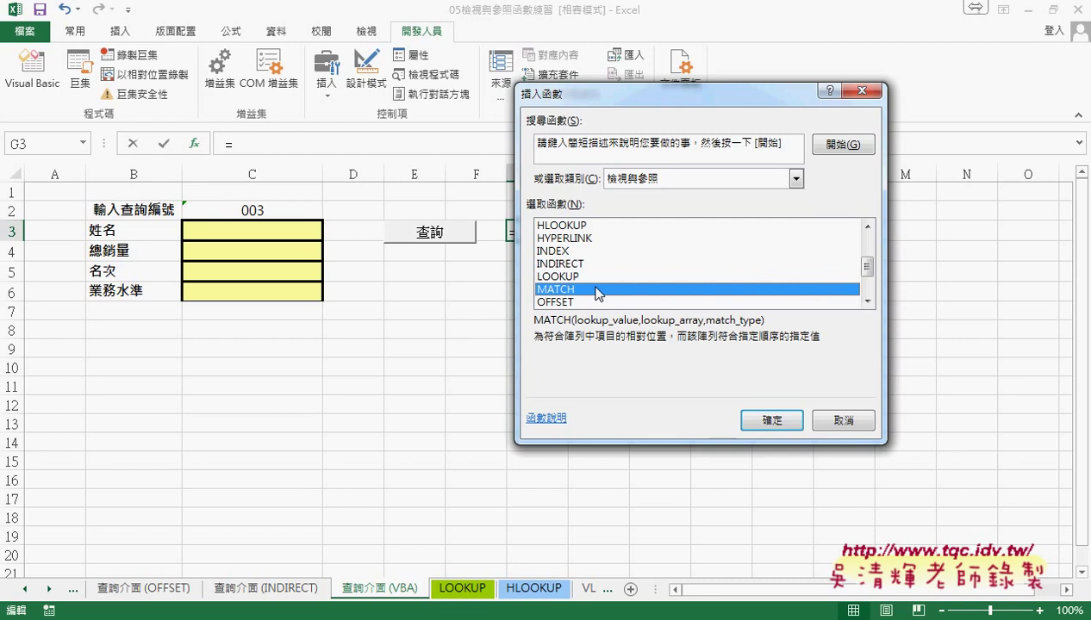
click(867, 301)
click(867, 300)
click(867, 301)
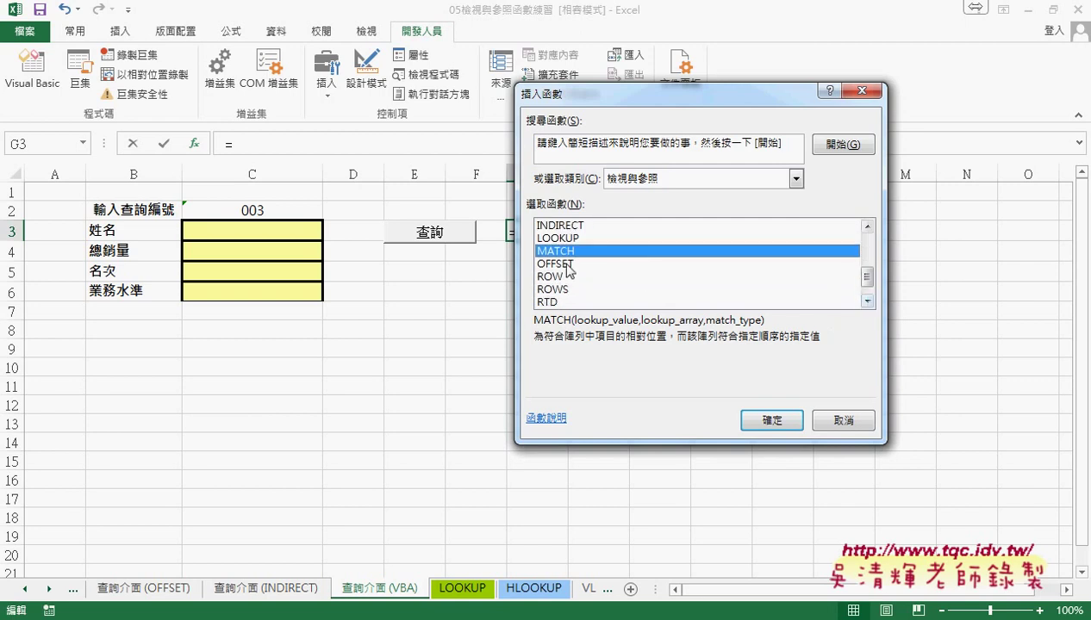
- Read OFFSET, ROW and VLOOKUP descriptions, then close the browser without inserting anything
click(562, 264)
click(568, 277)
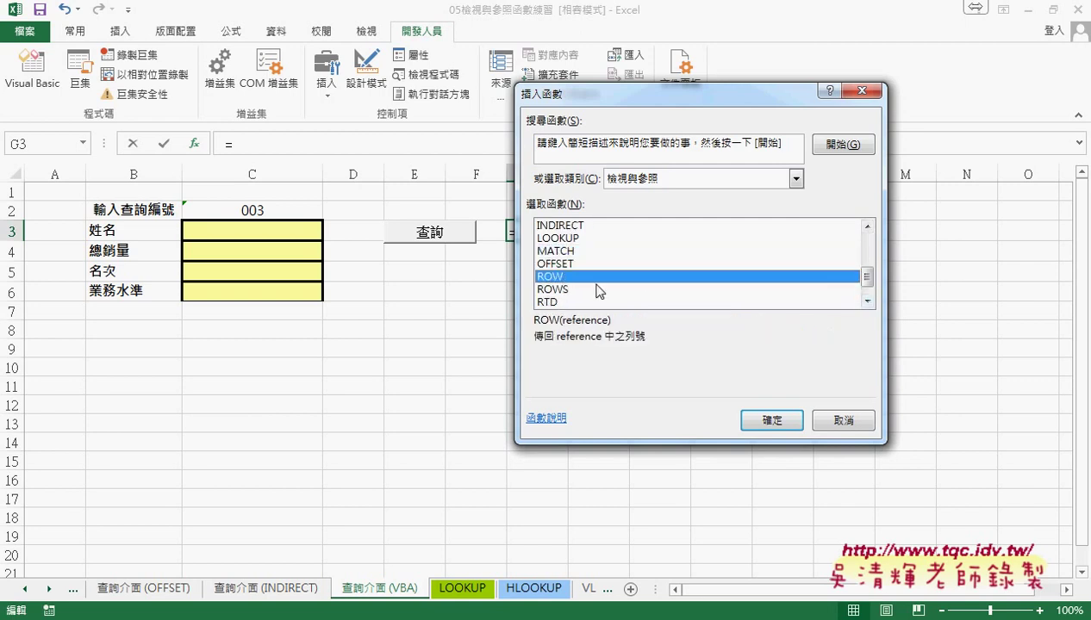
click(867, 301)
click(867, 301)
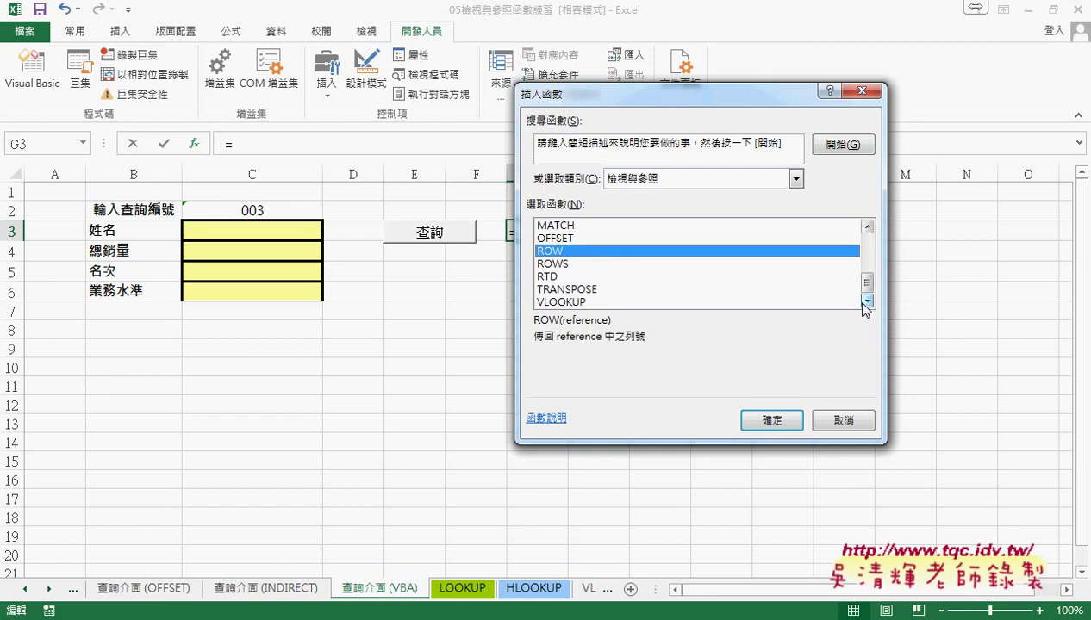
click(565, 301)
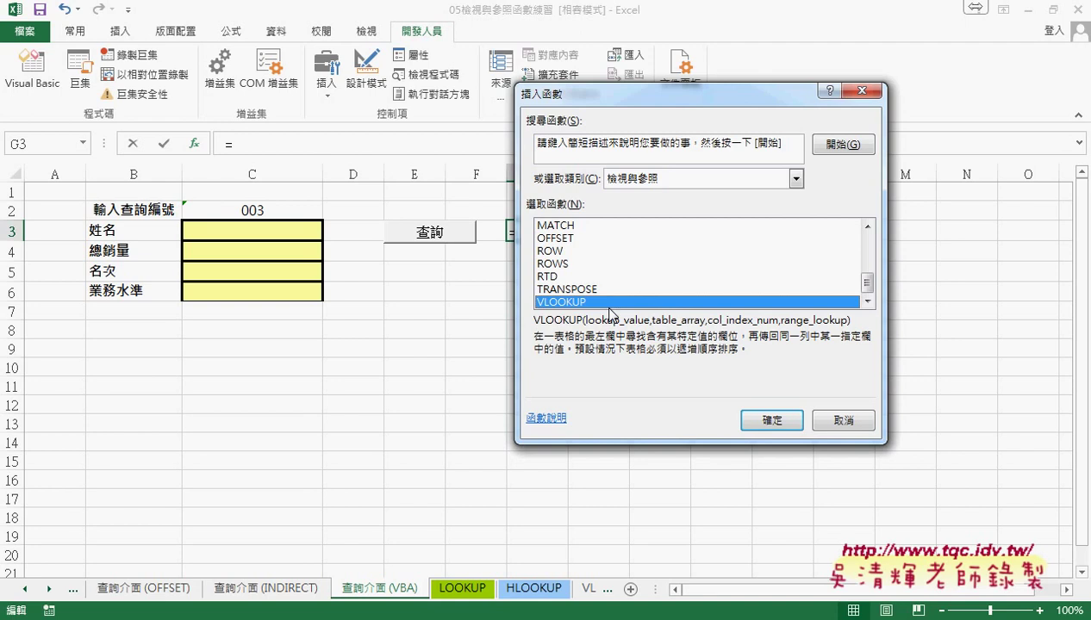
click(818, 420)
- View the 查詢介面 (INDIRECT) sheet, then return to the 查詢介面 (VBA) sheet
click(259, 590)
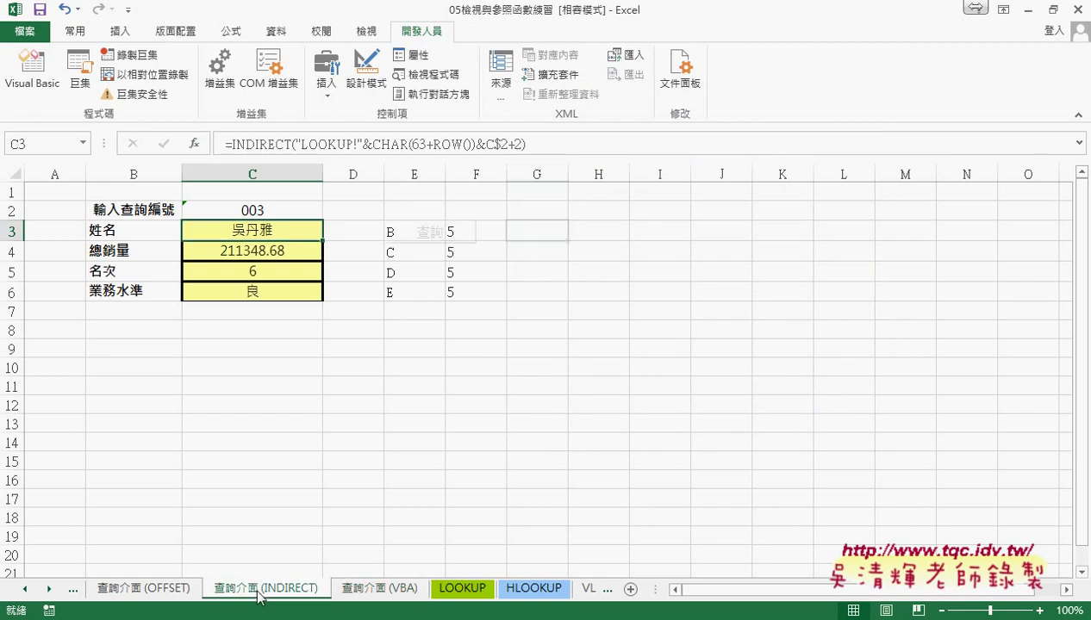
drag(306, 571, 349, 584)
click(374, 591)
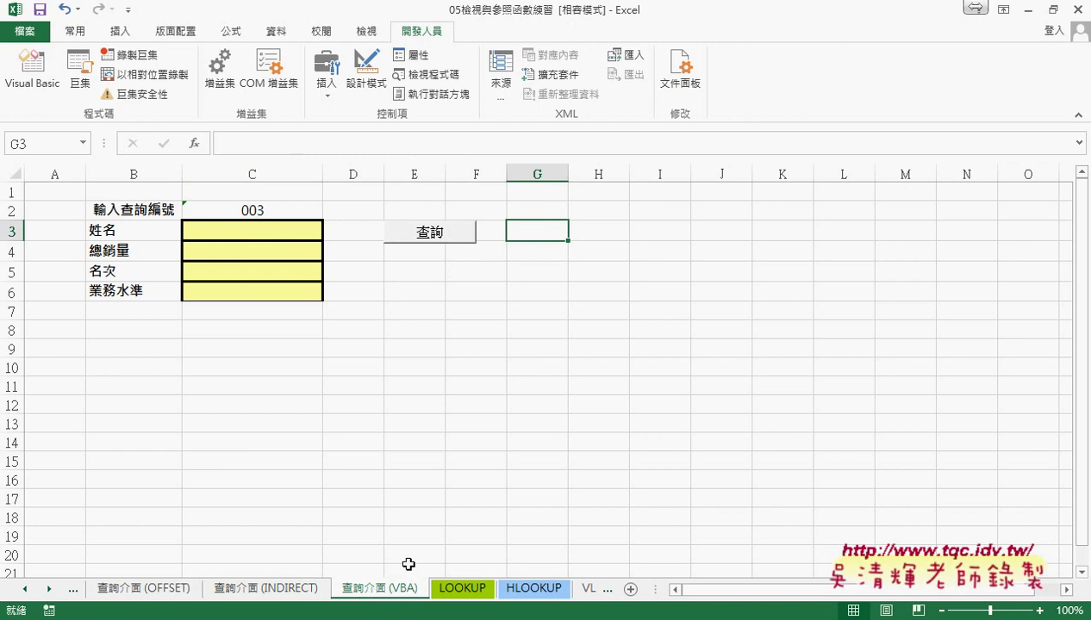
- Choose ID 005 in C2 and run the 查詢 macro
click(288, 207)
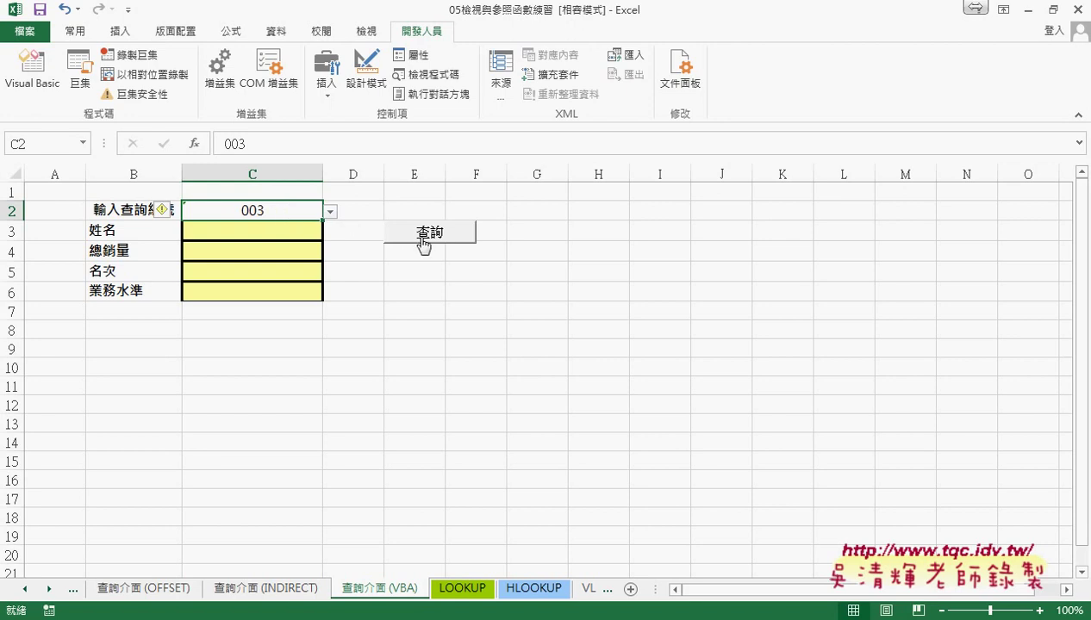
click(330, 212)
click(309, 278)
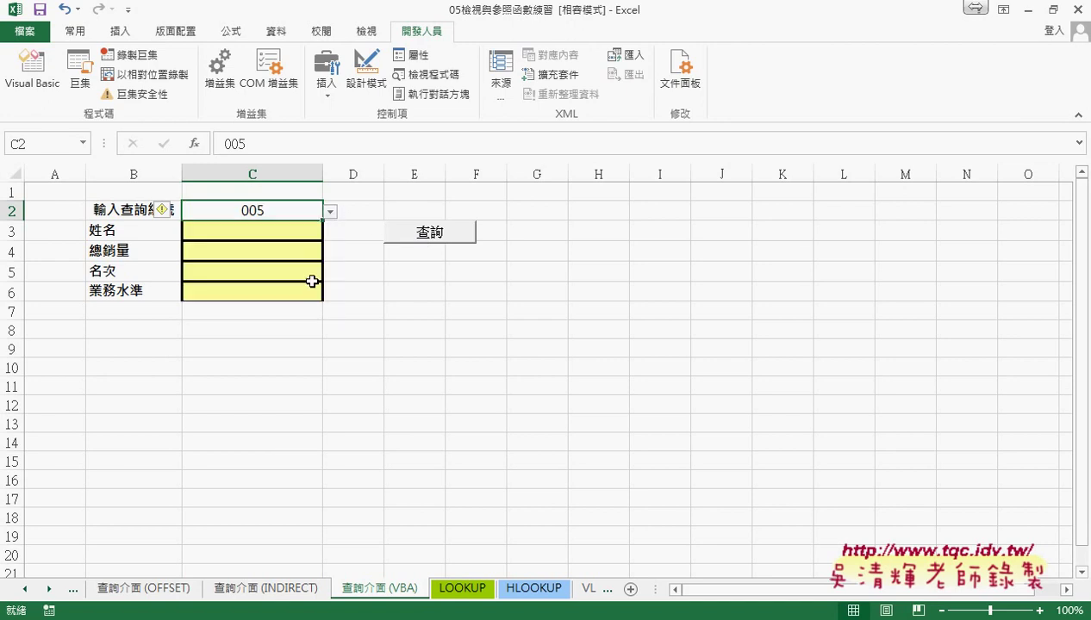
click(443, 235)
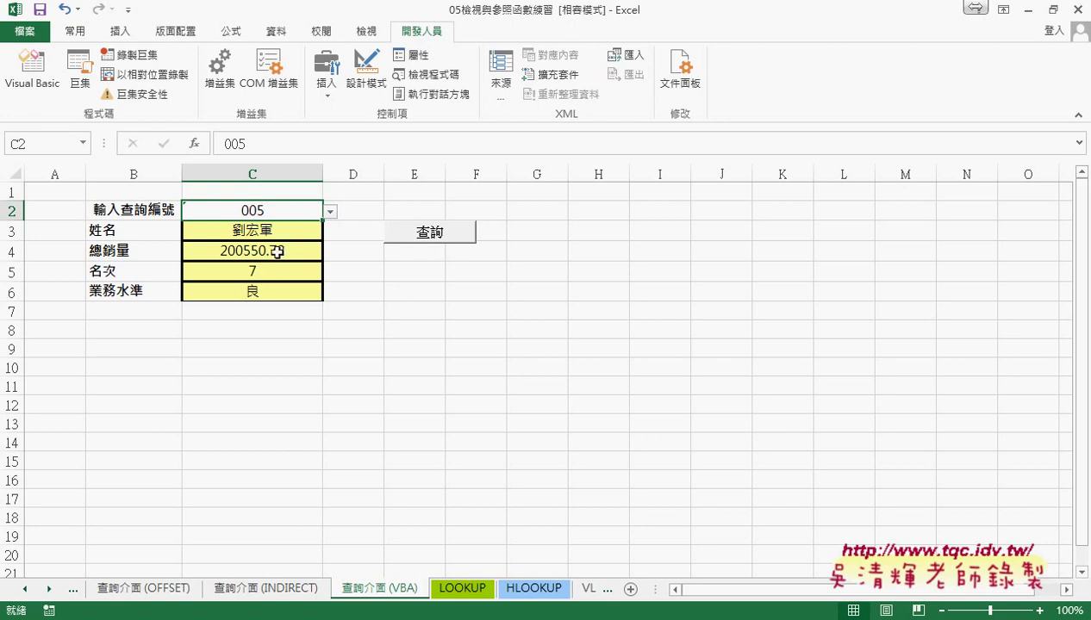
- Choose ID 006 in C2 and run 查詢 again
click(332, 212)
click(304, 293)
click(437, 240)
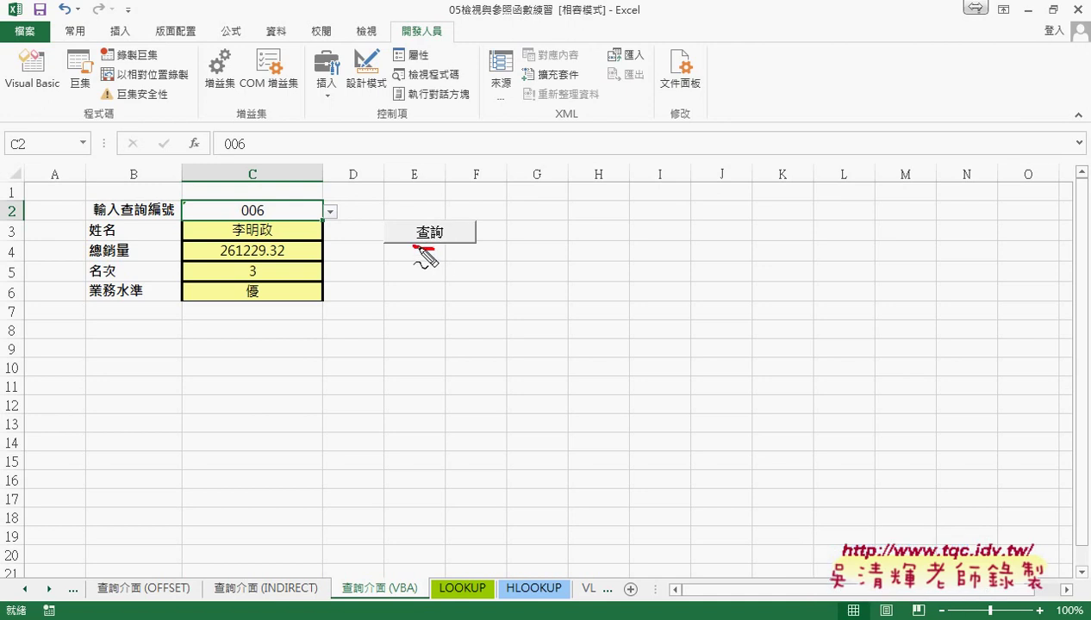
- Circle the 查詢 button, ID 006 and results C3:C6 in red ink
drag(417, 249, 431, 252)
mouse_move(274, 222)
mouse_down()
mouse_move(395, 217)
mouse_move(408, 202)
mouse_up()
mouse_move(408, 245)
mouse_down()
mouse_move(402, 269)
mouse_move(327, 255)
mouse_up()
mouse_move(259, 303)
mouse_down()
mouse_move(259, 227)
mouse_move(252, 307)
mouse_up()
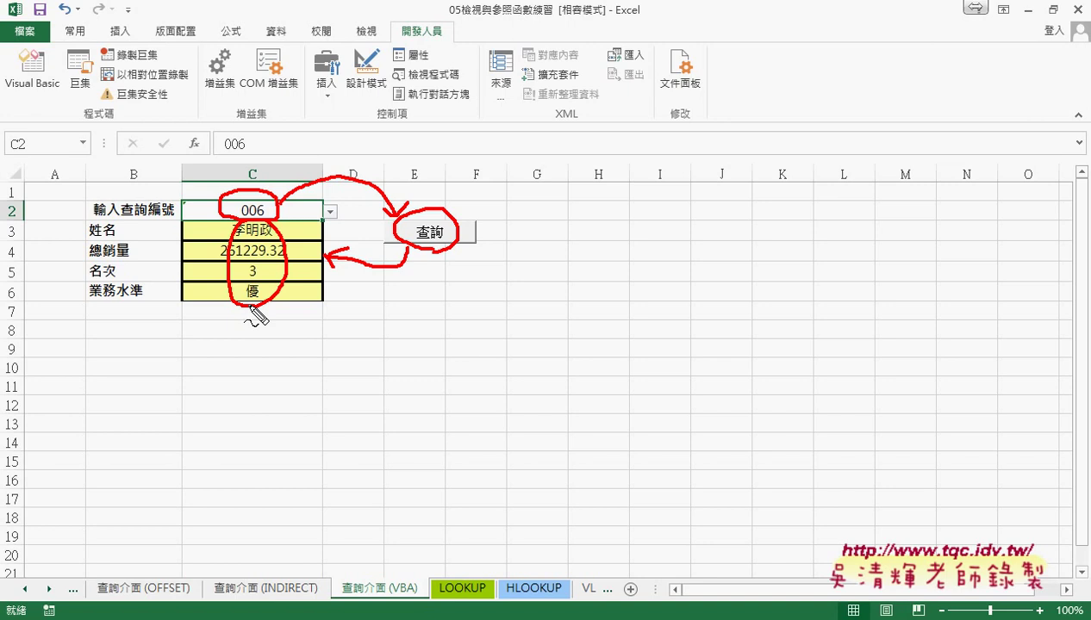
- Exit the pen and delete the values in C3:C6
key(Escape)
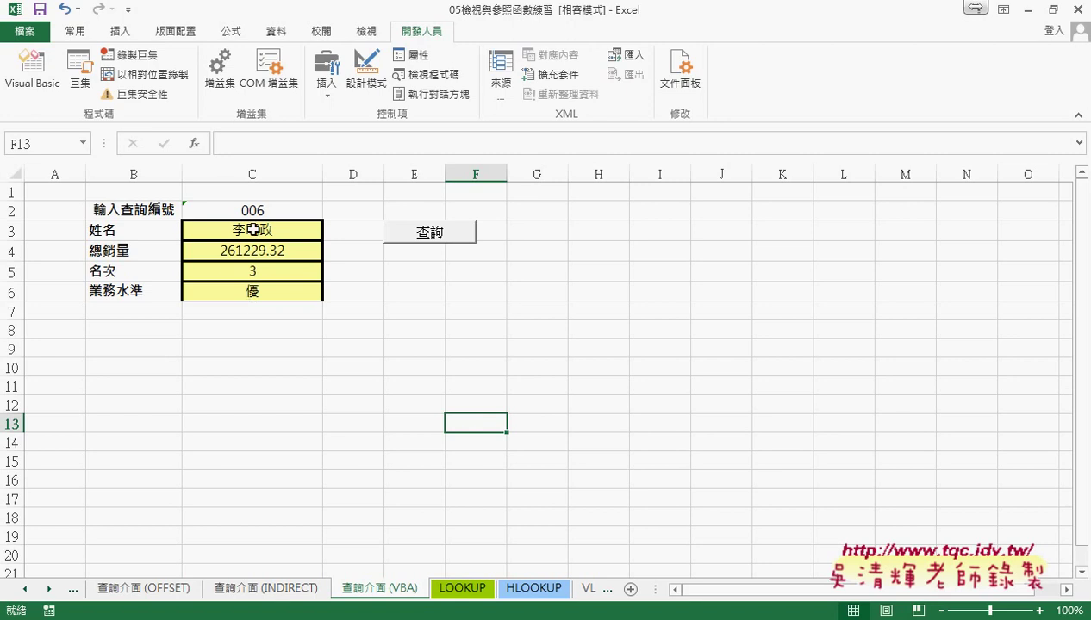
drag(252, 230, 259, 290)
key(Delete)
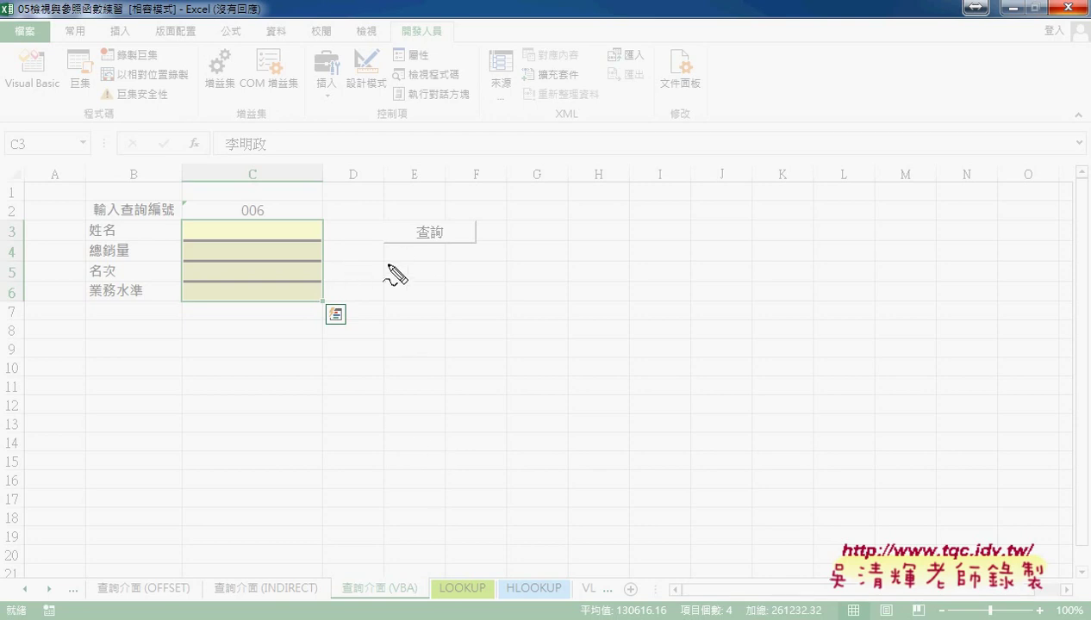
- Draw pen annotations over the cleared form, then switch to the LOOKUP sheet
drag(465, 597, 491, 606)
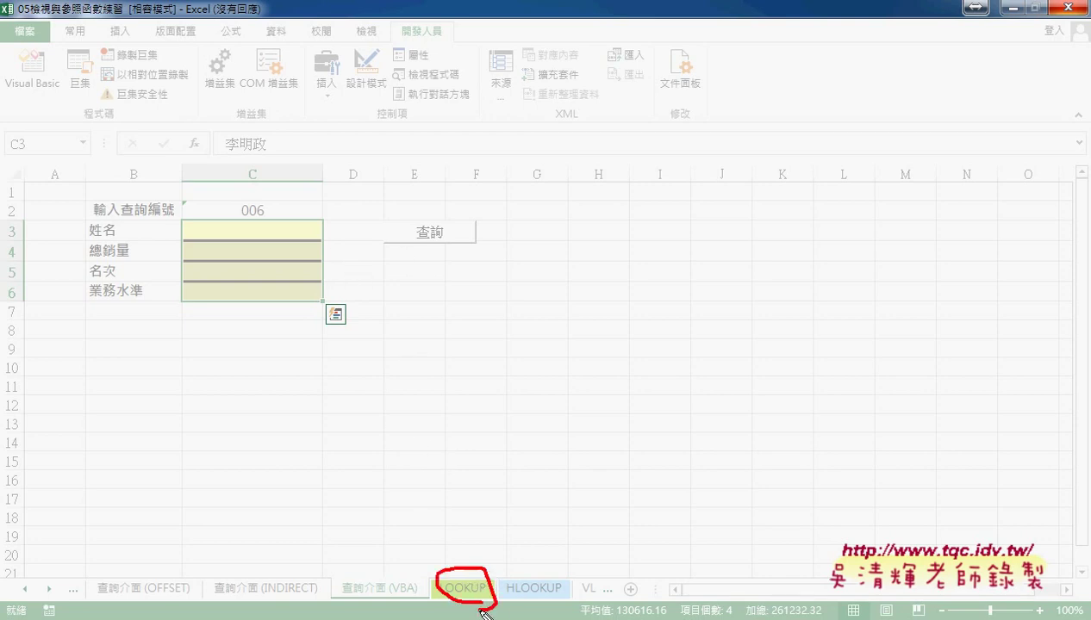
mouse_move(330, 296)
mouse_down()
mouse_move(464, 569)
mouse_move(481, 543)
mouse_up()
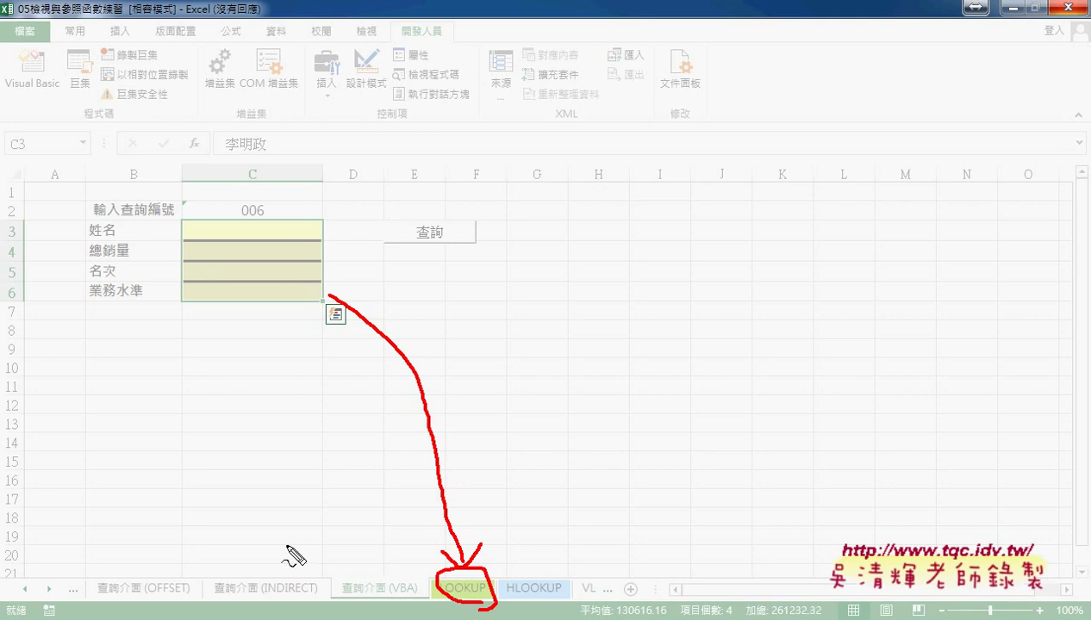
mouse_move(263, 219)
mouse_down()
mouse_move(259, 200)
mouse_move(268, 218)
mouse_up()
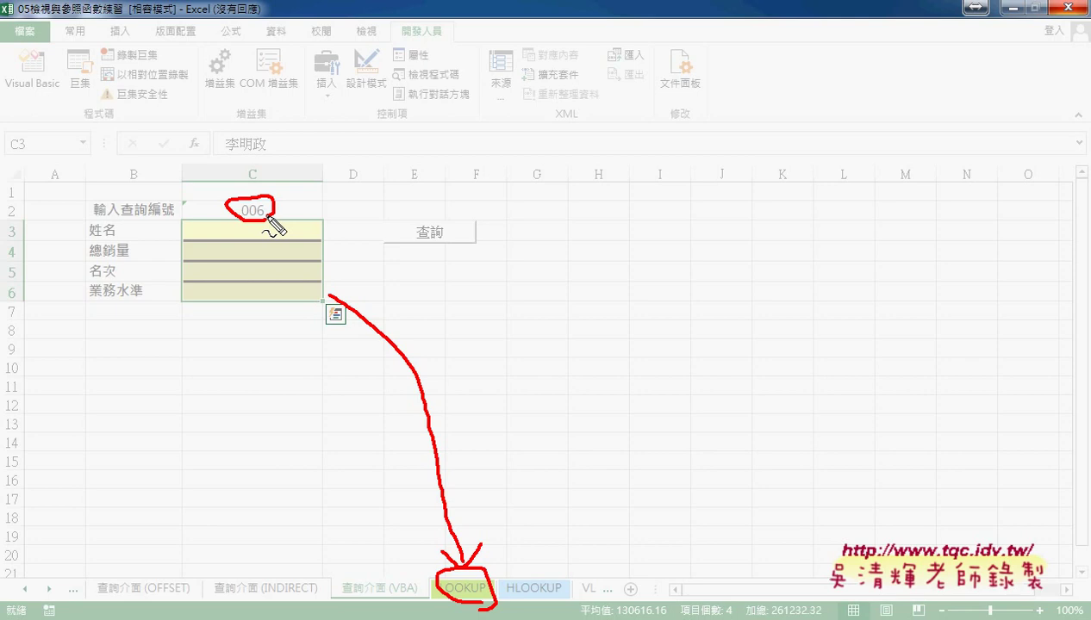
drag(406, 594, 402, 607)
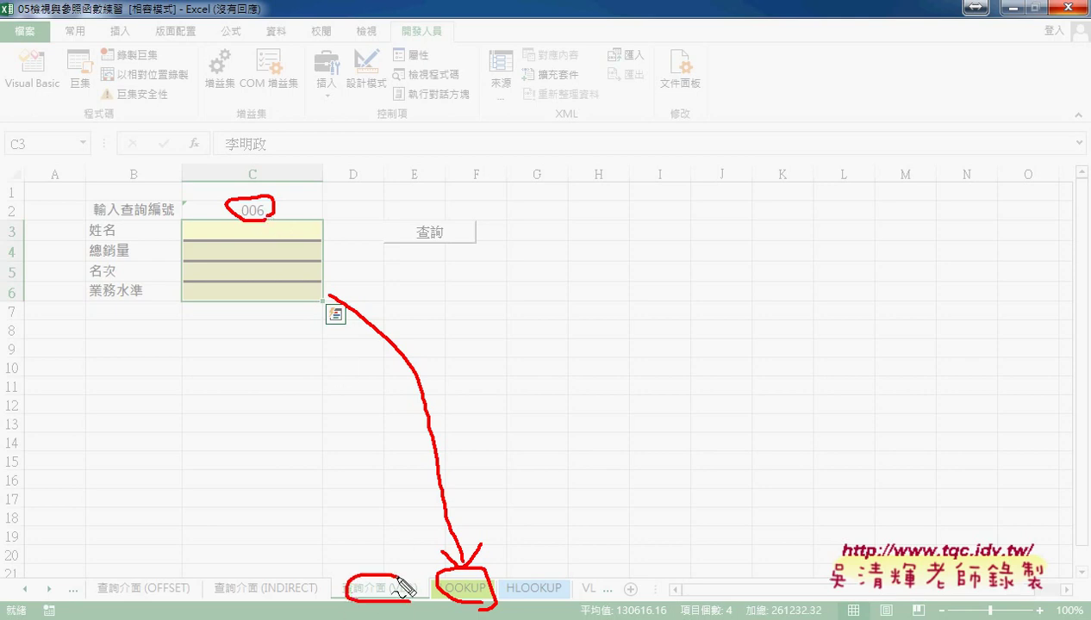
drag(256, 226, 238, 307)
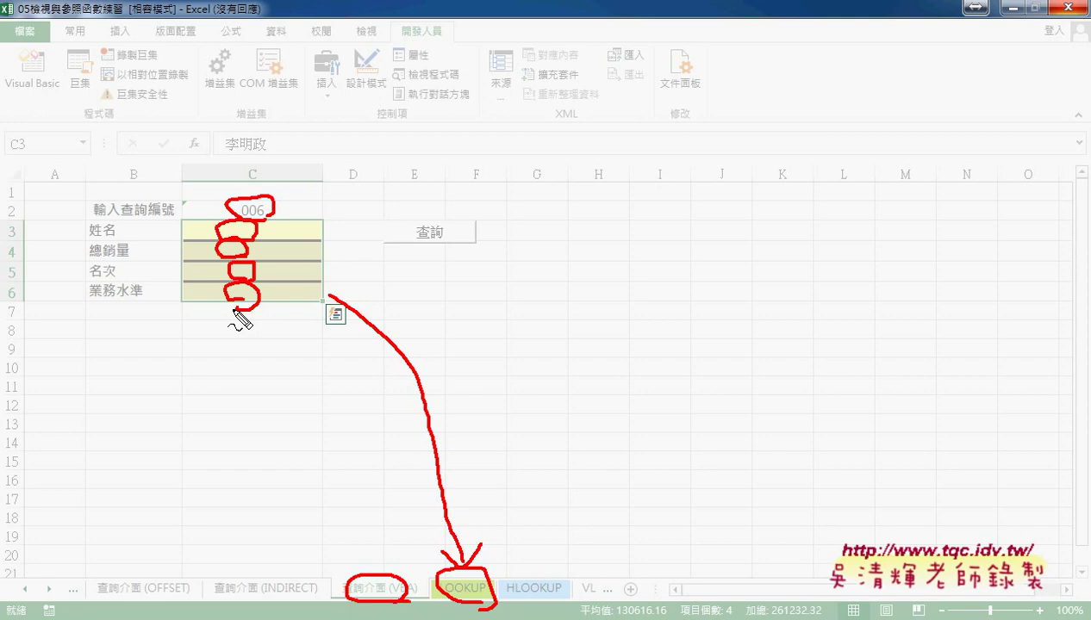
drag(235, 309, 248, 308)
drag(444, 606, 415, 612)
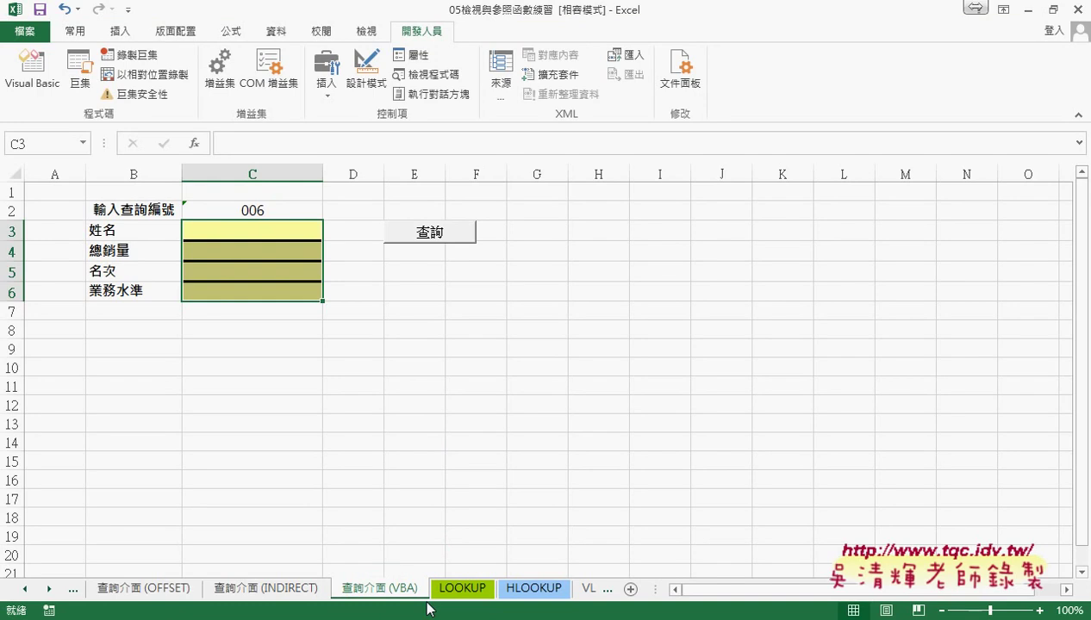
click(456, 591)
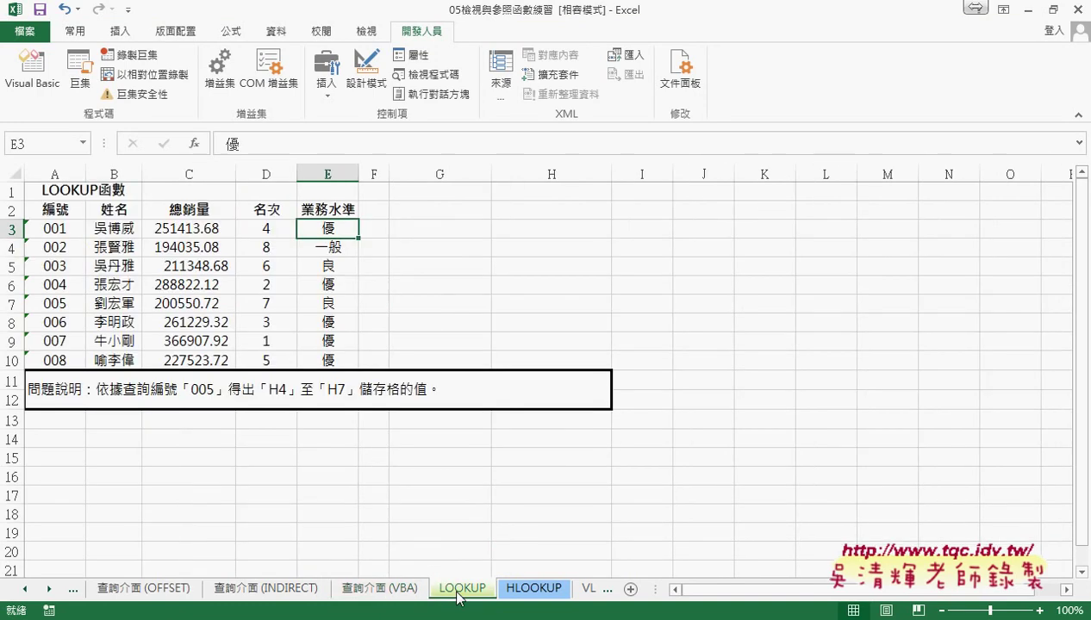
click(391, 593)
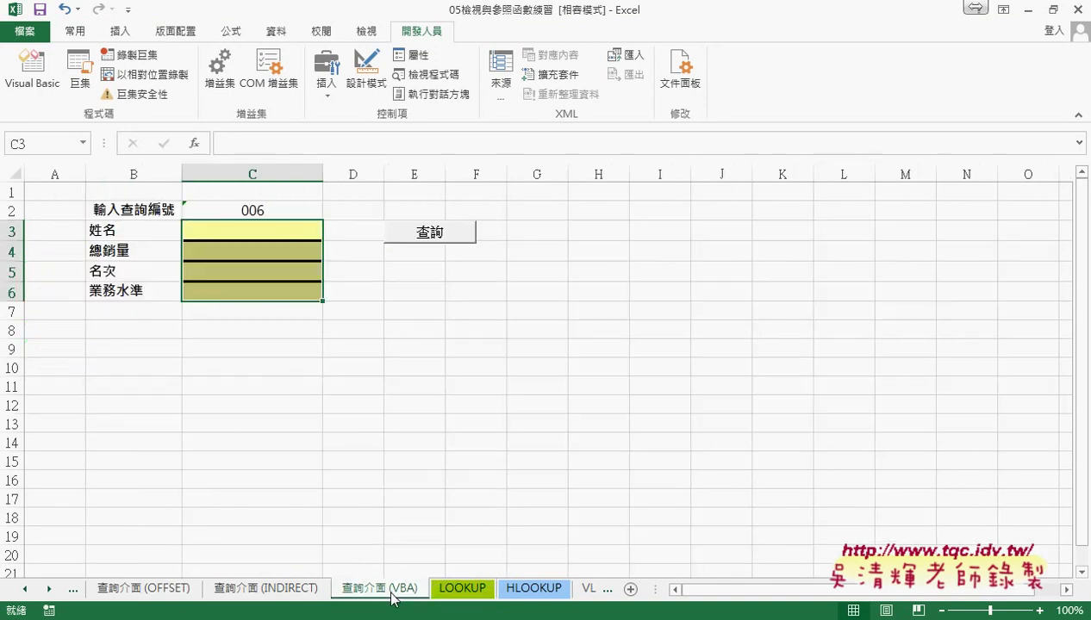
click(463, 591)
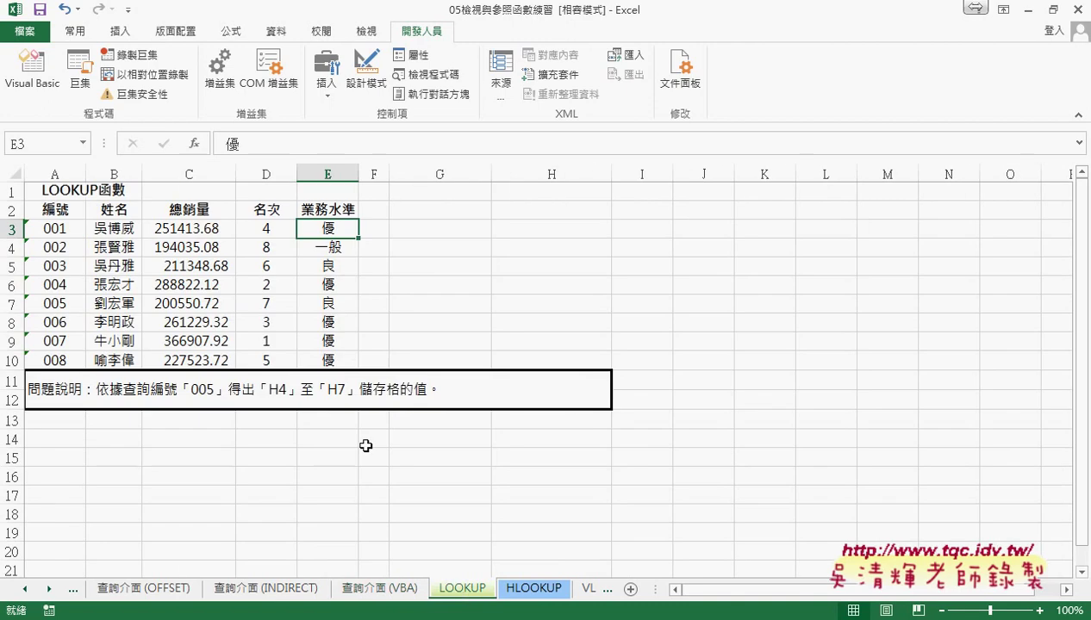
click(45, 326)
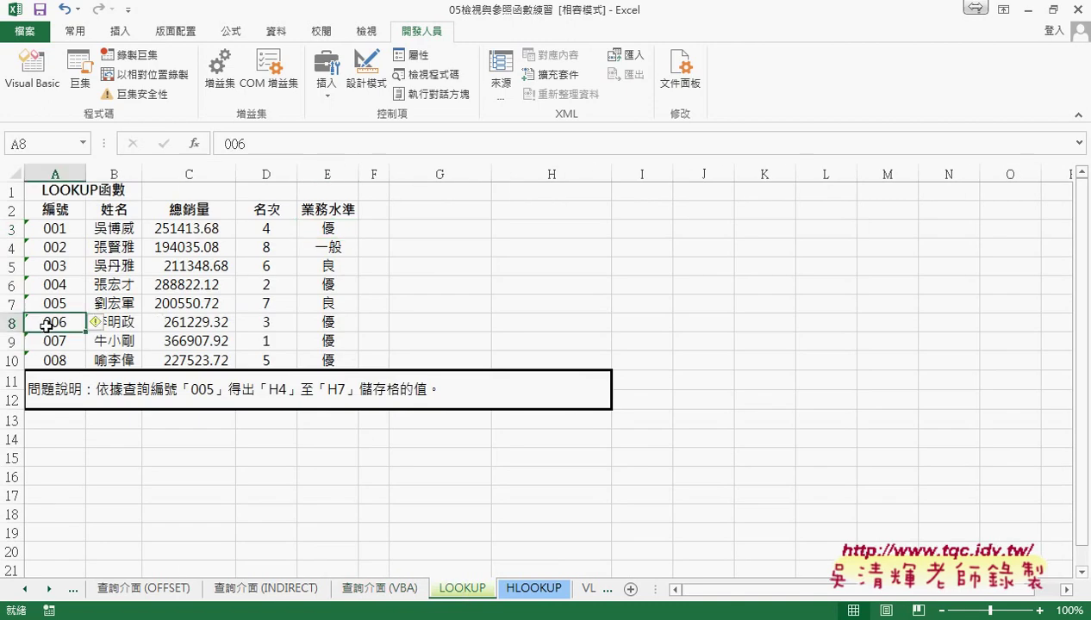
drag(120, 324, 340, 326)
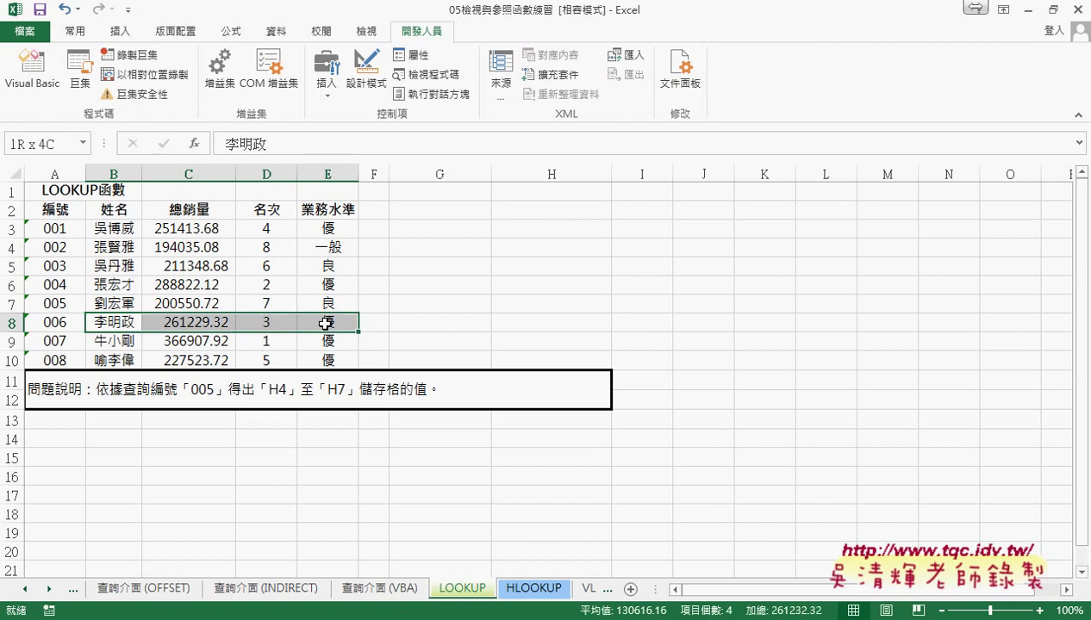
click(43, 324)
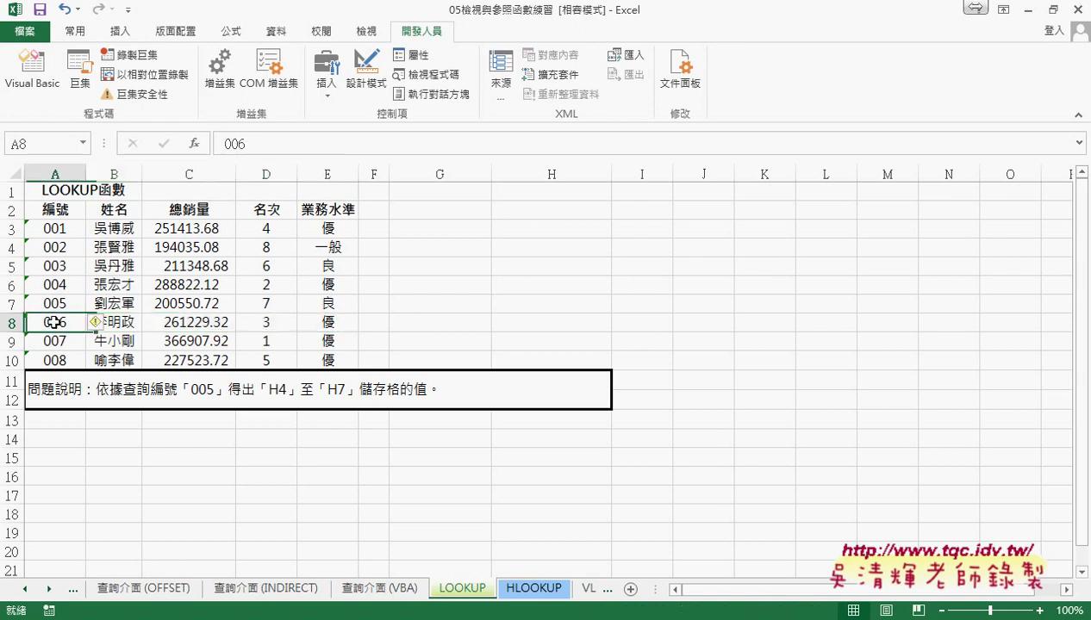
drag(128, 323, 329, 321)
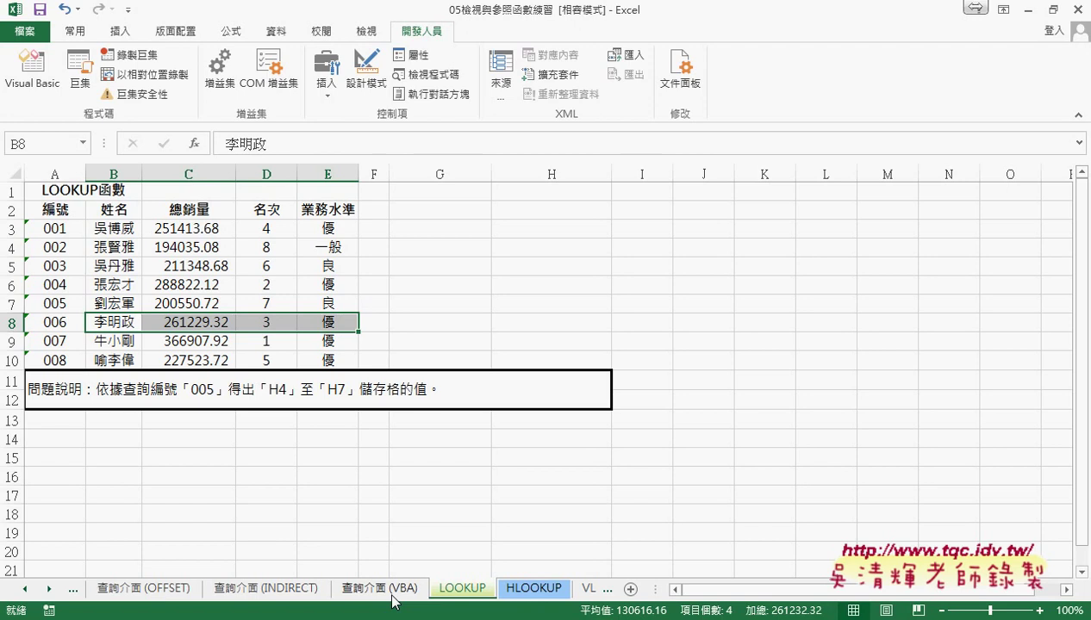
click(392, 592)
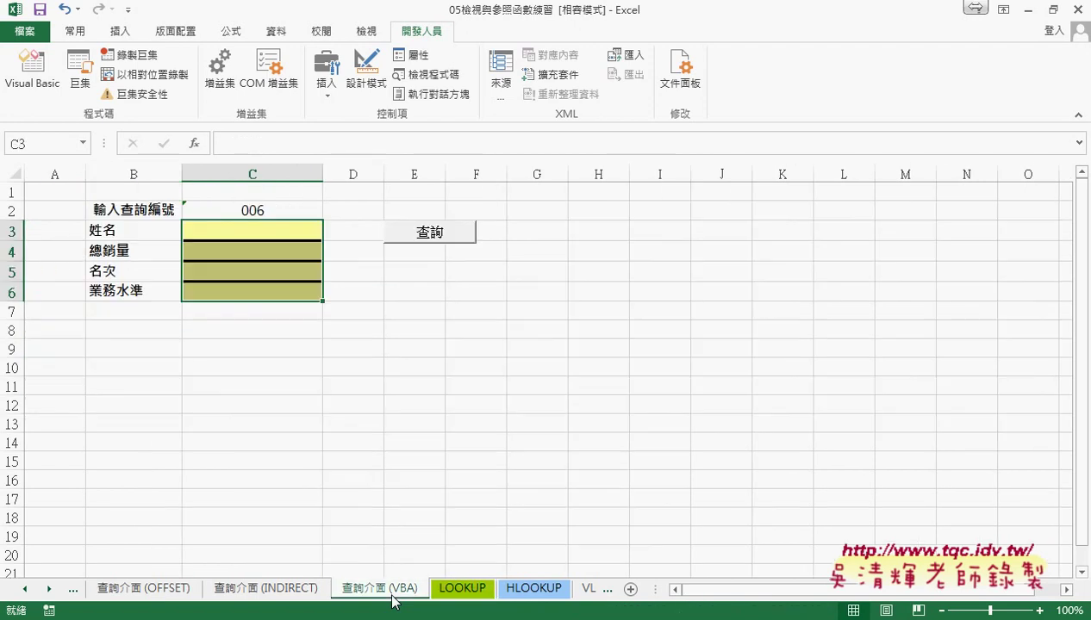
click(470, 593)
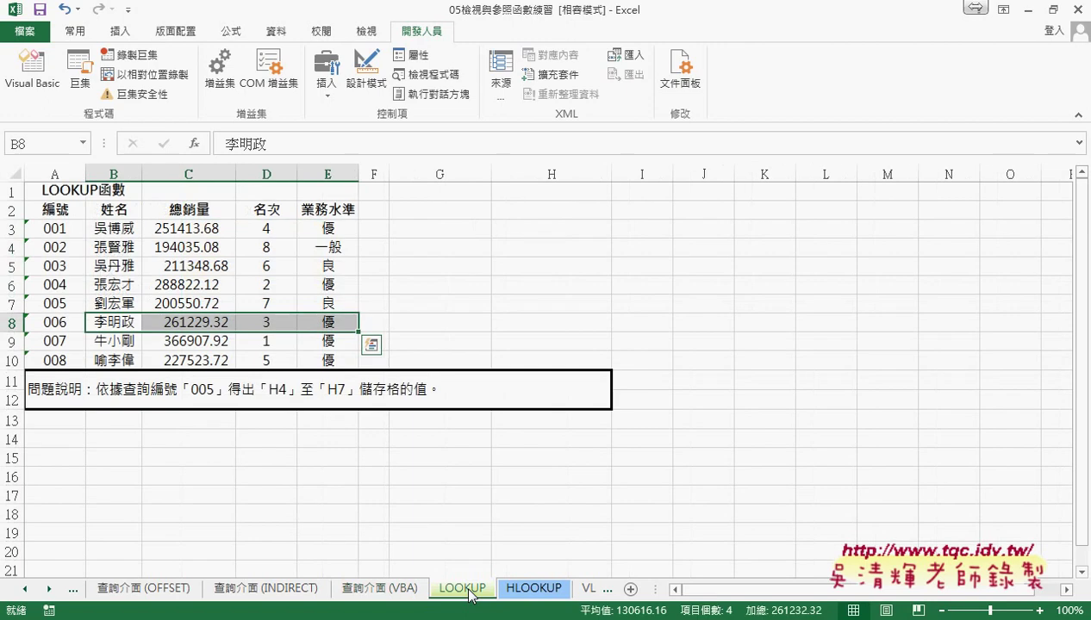
click(380, 593)
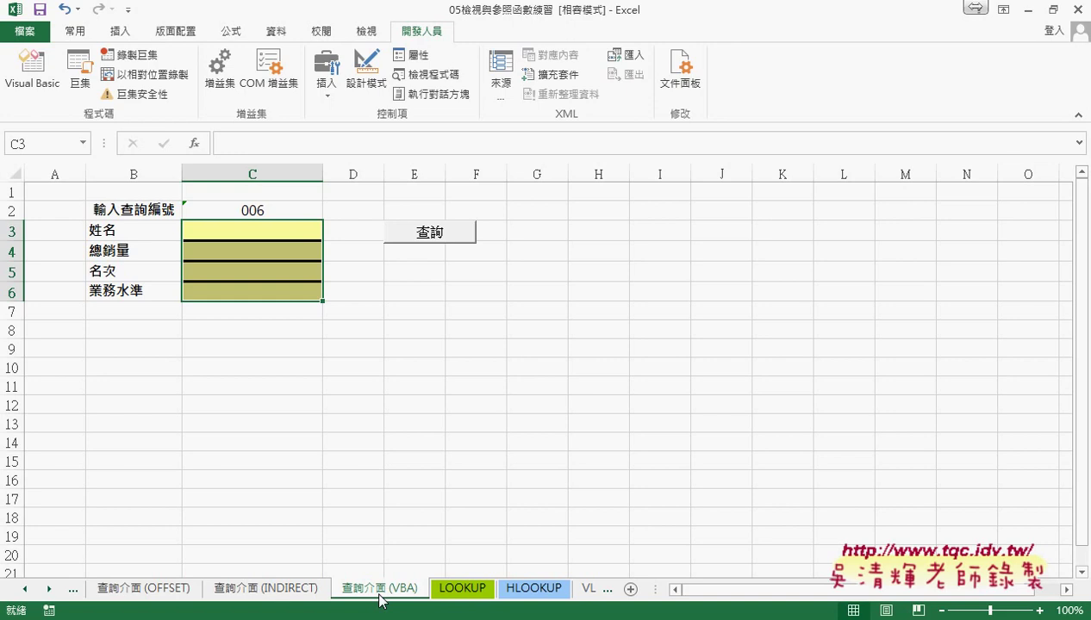
click(463, 589)
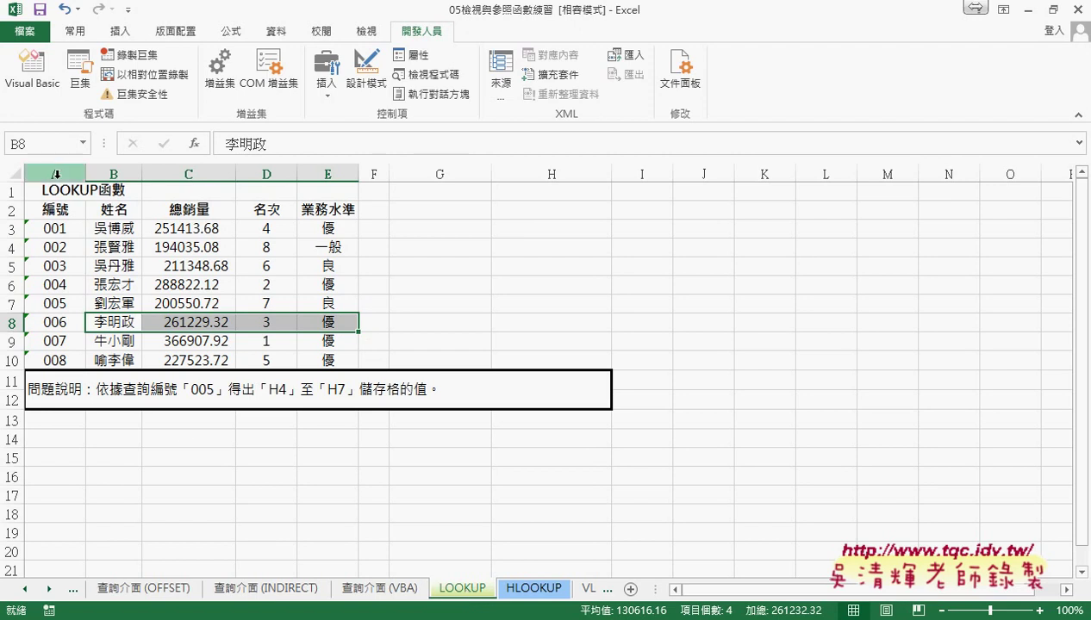
- Select the ID column A3:A10 on the LOOKUP sheet, ending on A3
drag(56, 228, 55, 362)
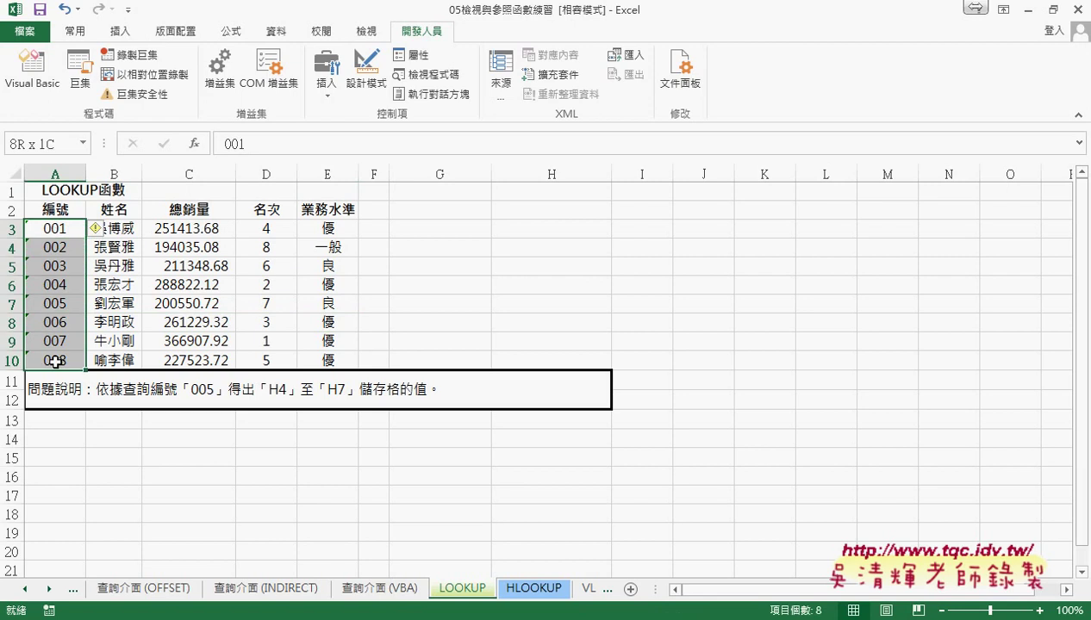
drag(55, 362, 55, 362)
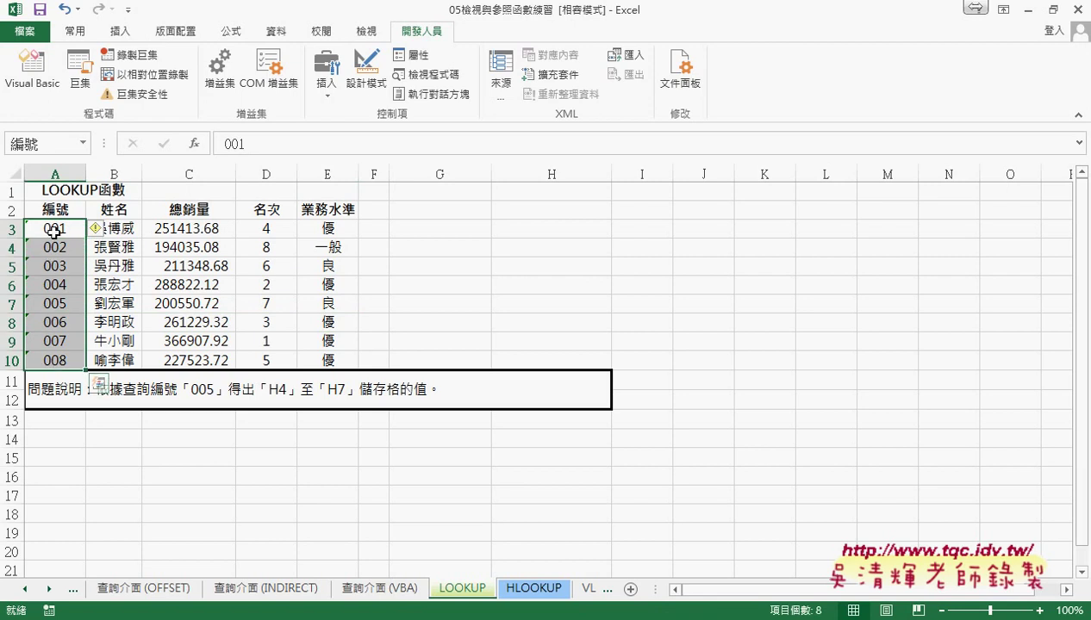
click(54, 174)
click(54, 229)
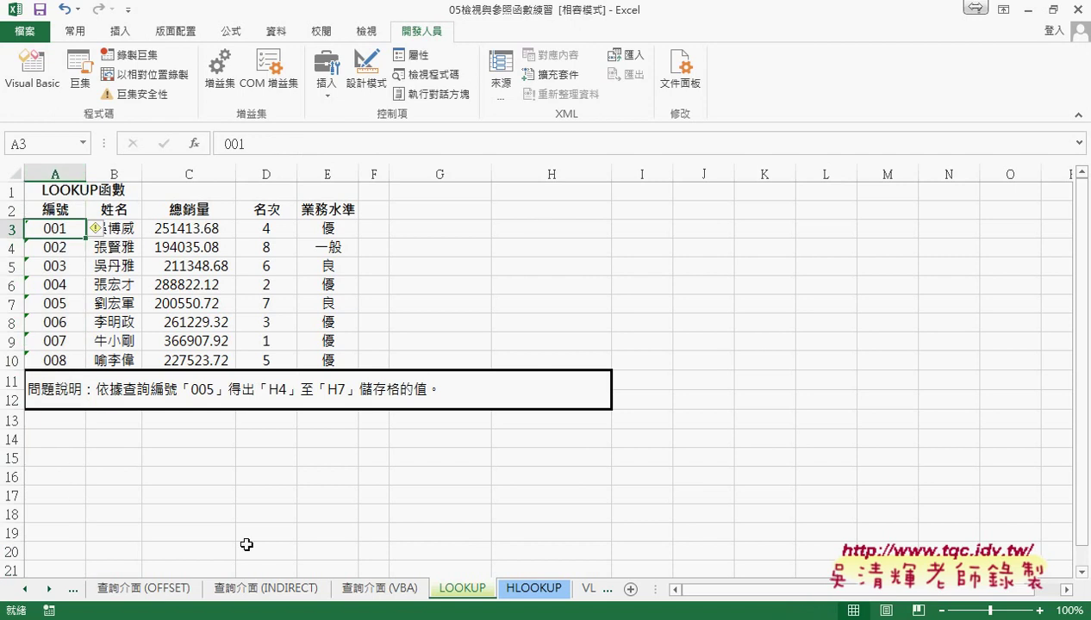
- Compare lookup ID 006 in C2 with LOOKUP row 8's sales, rank and level, then return to the form
click(377, 589)
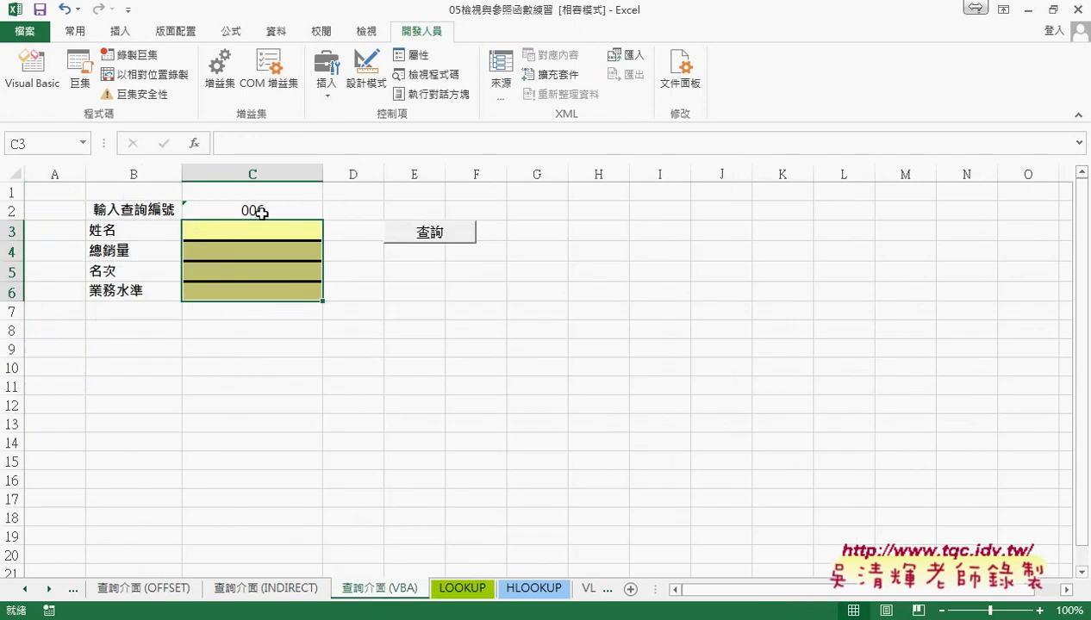
click(260, 211)
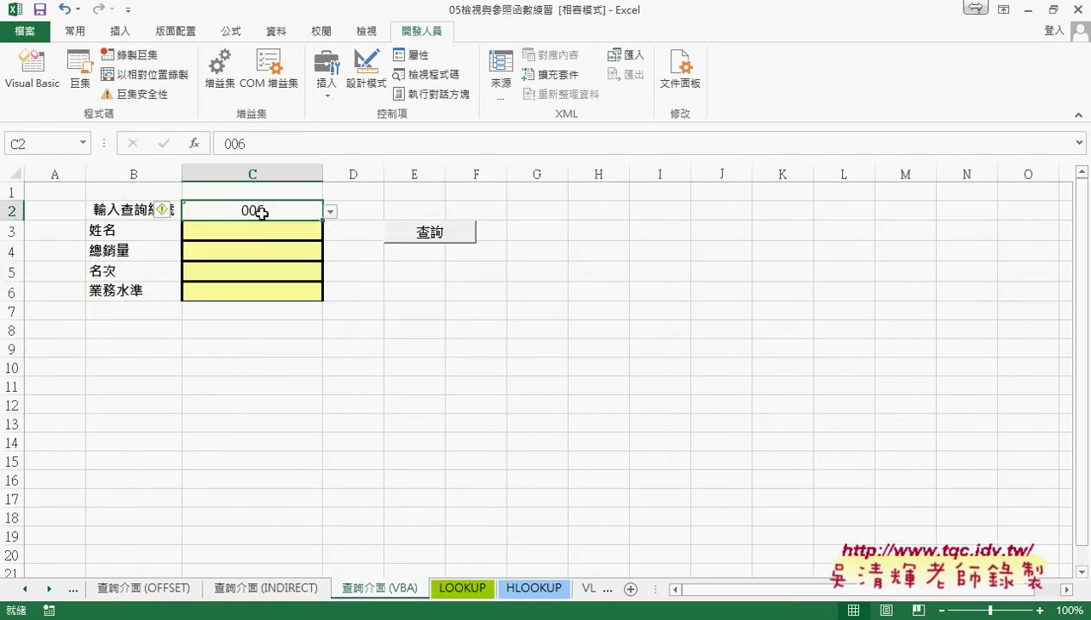
click(466, 590)
click(63, 326)
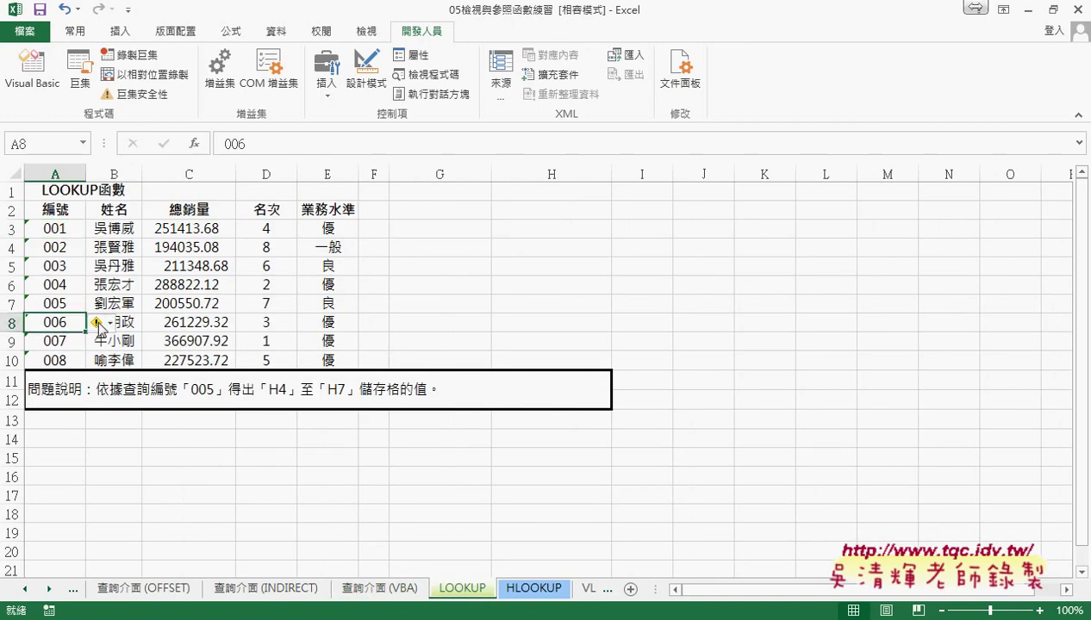
click(121, 322)
click(211, 323)
click(265, 322)
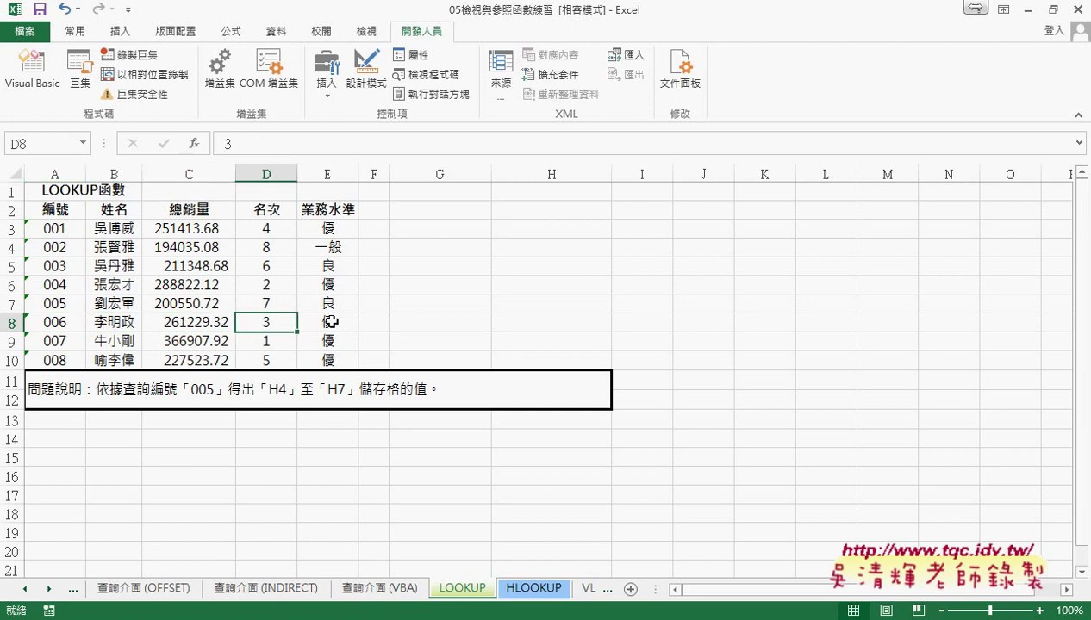
click(332, 321)
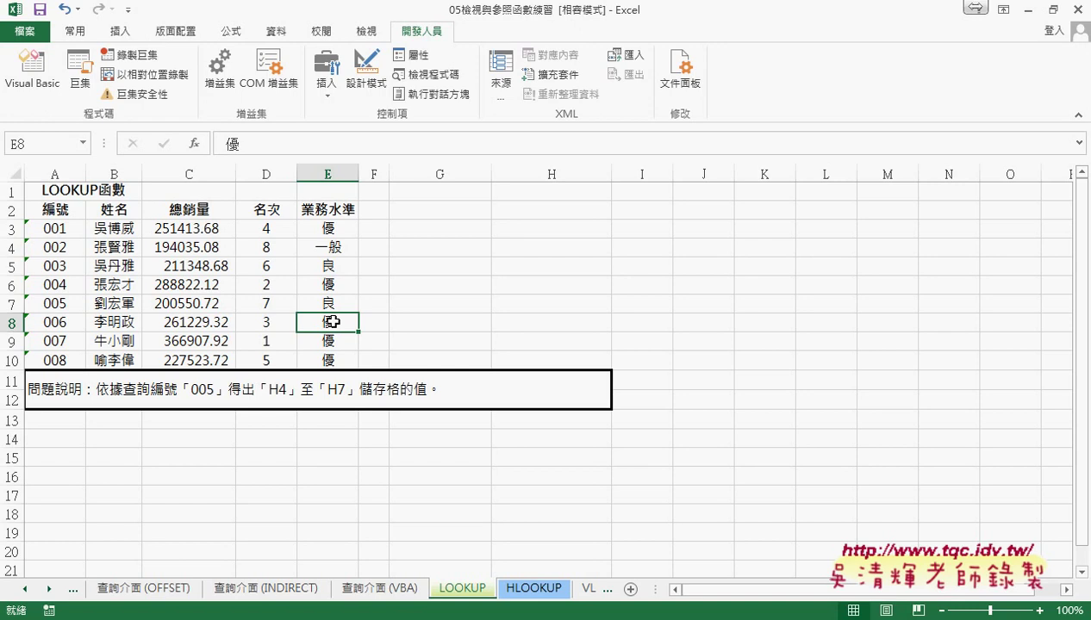
click(378, 593)
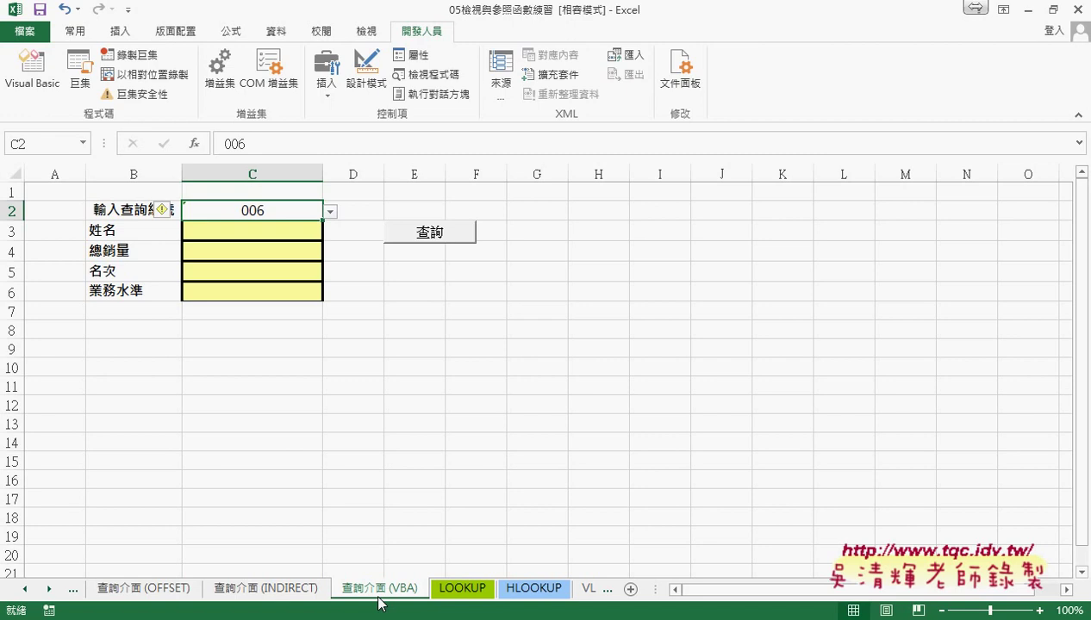
- Open the 查詢 button's assigned macro code via 指定巨集 and move the editor aside
right_click(428, 235)
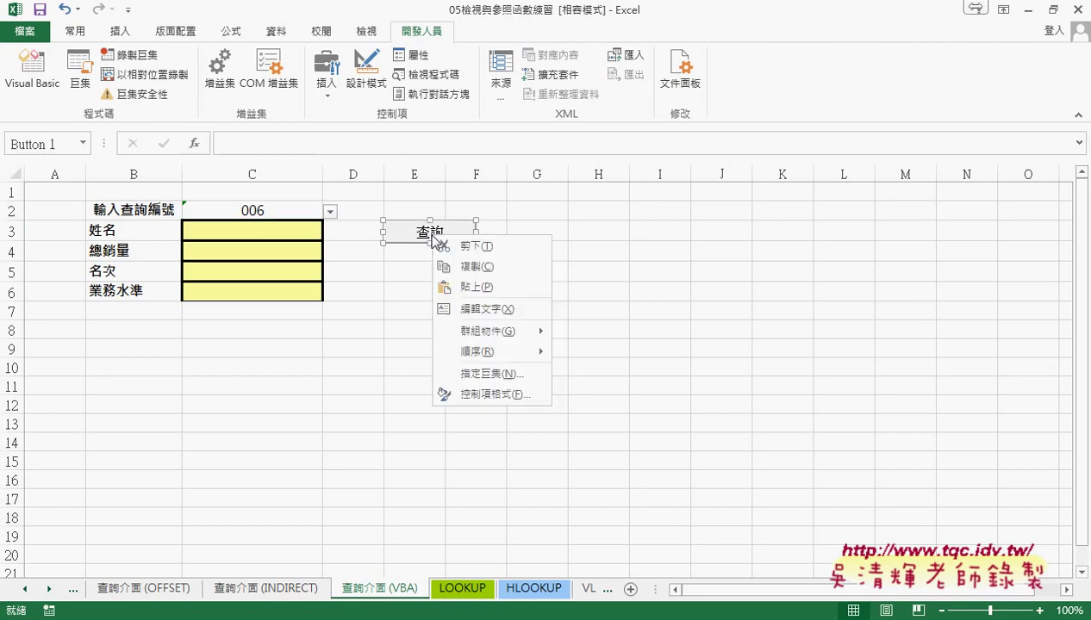
click(491, 374)
click(623, 245)
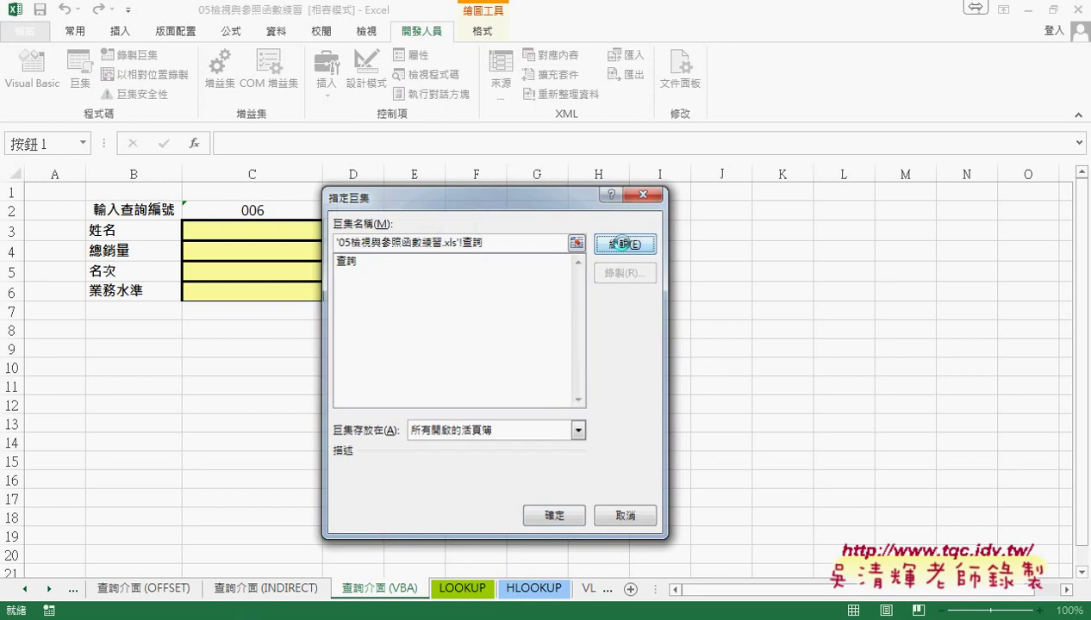
drag(534, 66, 779, 82)
- Select the macro name 查詢 in Module1, shift the editor, and mark ID 006 in C2
click(560, 320)
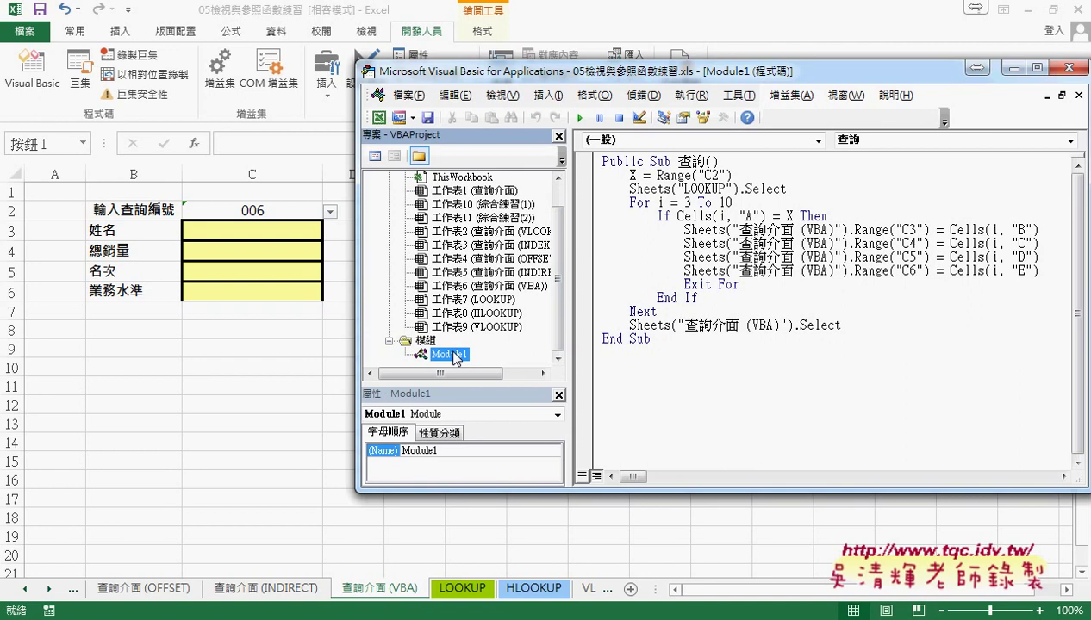
click(689, 160)
double_click(689, 161)
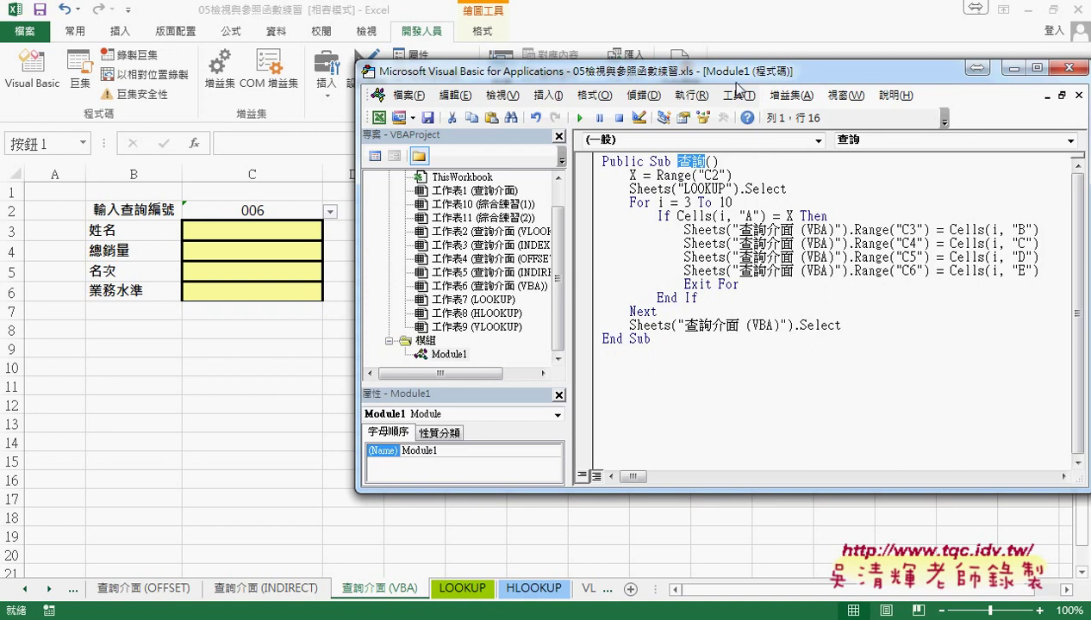
drag(735, 86, 817, 86)
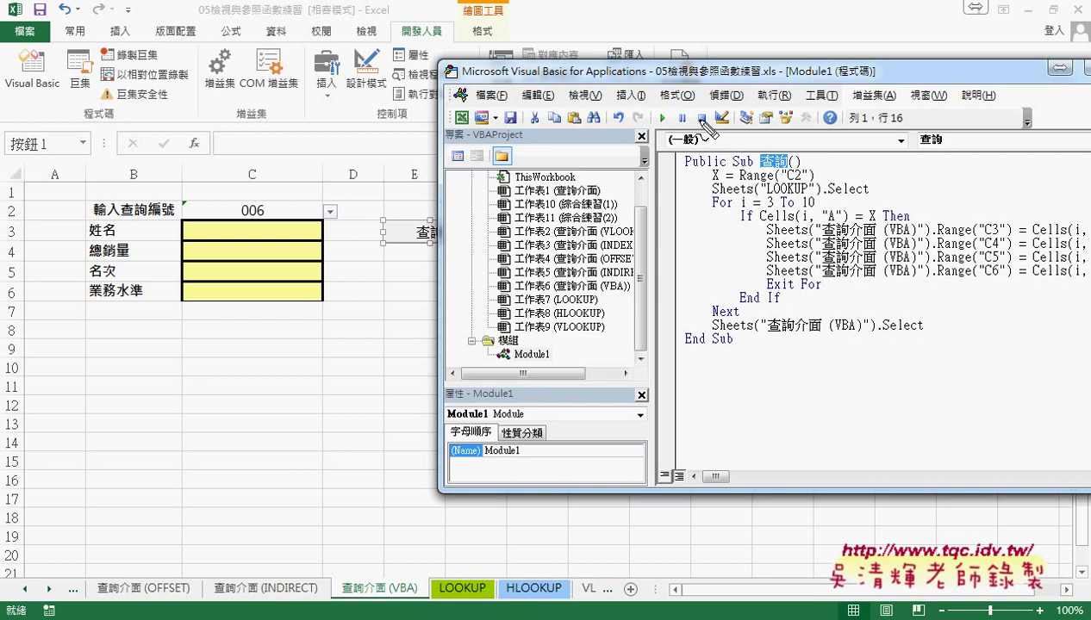
mouse_move(267, 221)
mouse_down()
mouse_move(229, 201)
mouse_move(267, 220)
mouse_up()
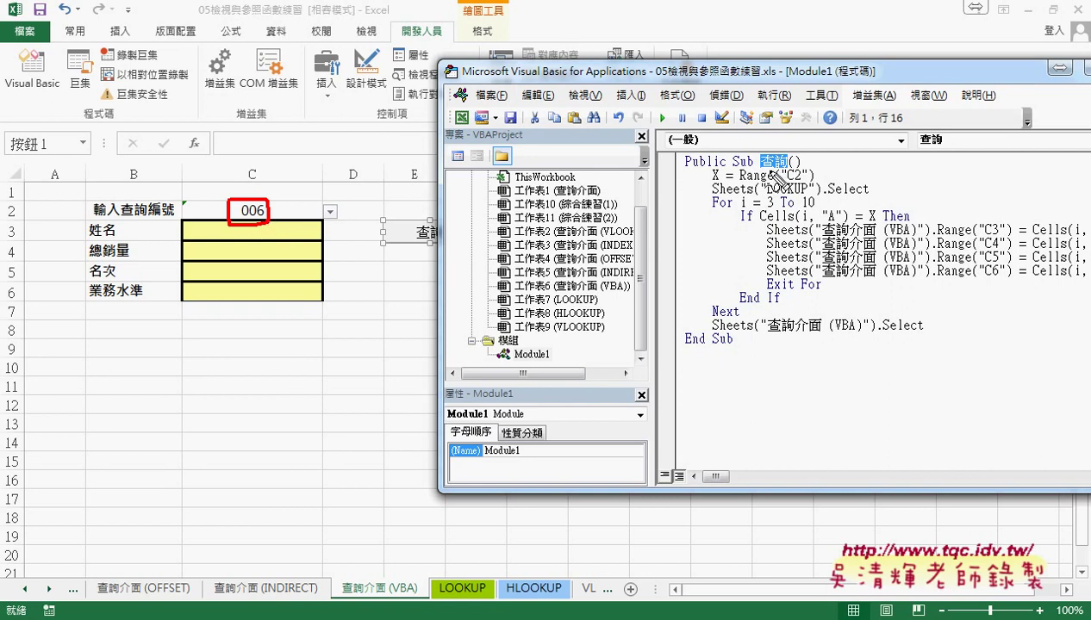
mouse_move(765, 172)
mouse_down()
mouse_move(752, 141)
mouse_move(714, 173)
mouse_up()
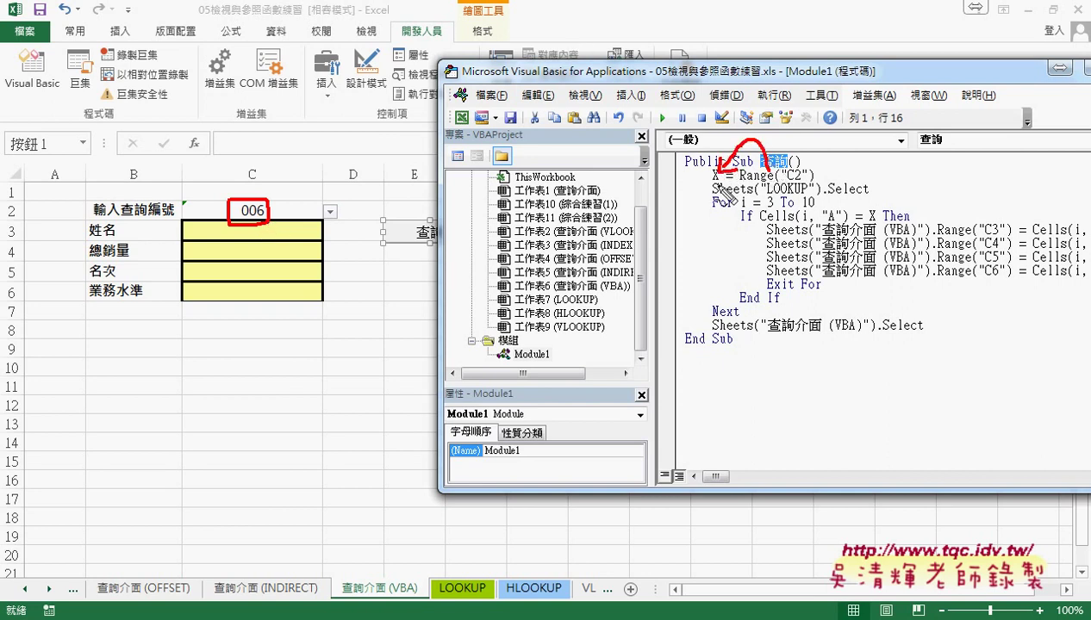
drag(753, 185, 811, 183)
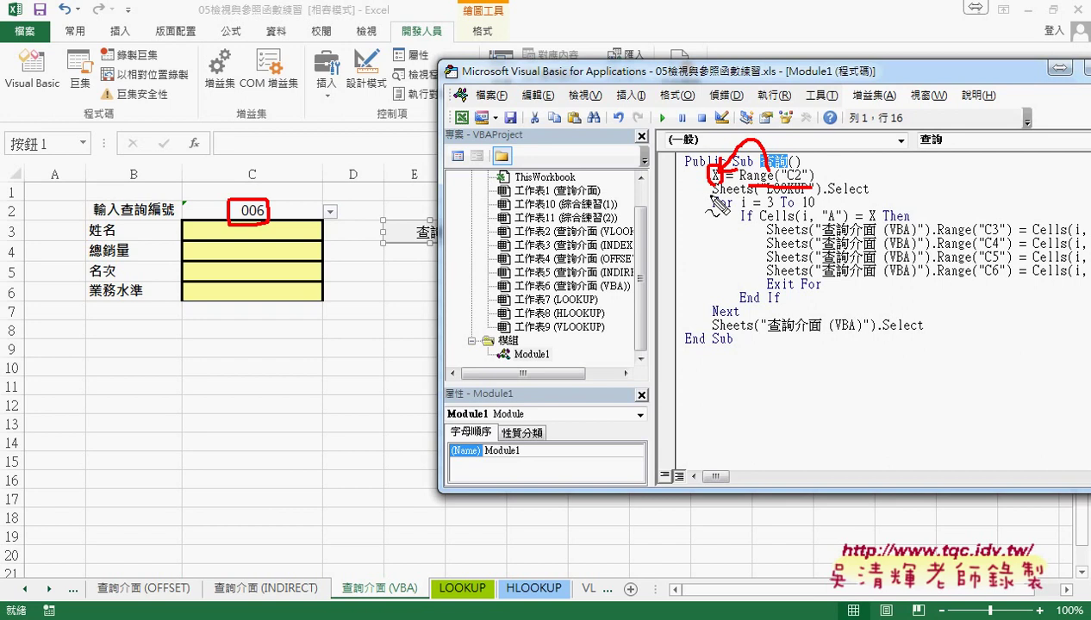
key(Escape)
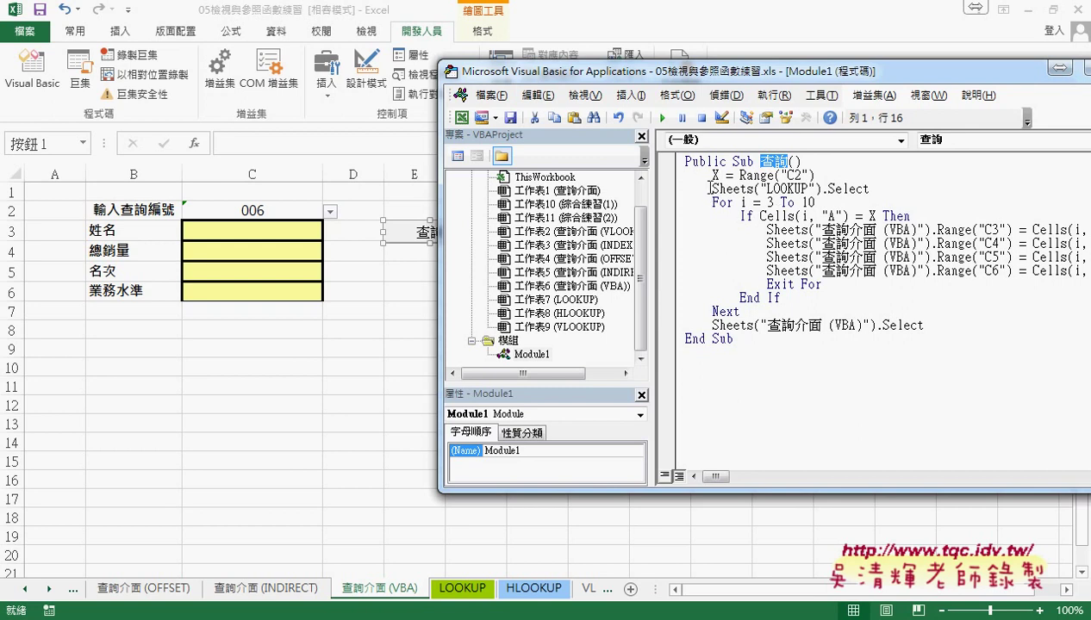
drag(712, 188, 753, 190)
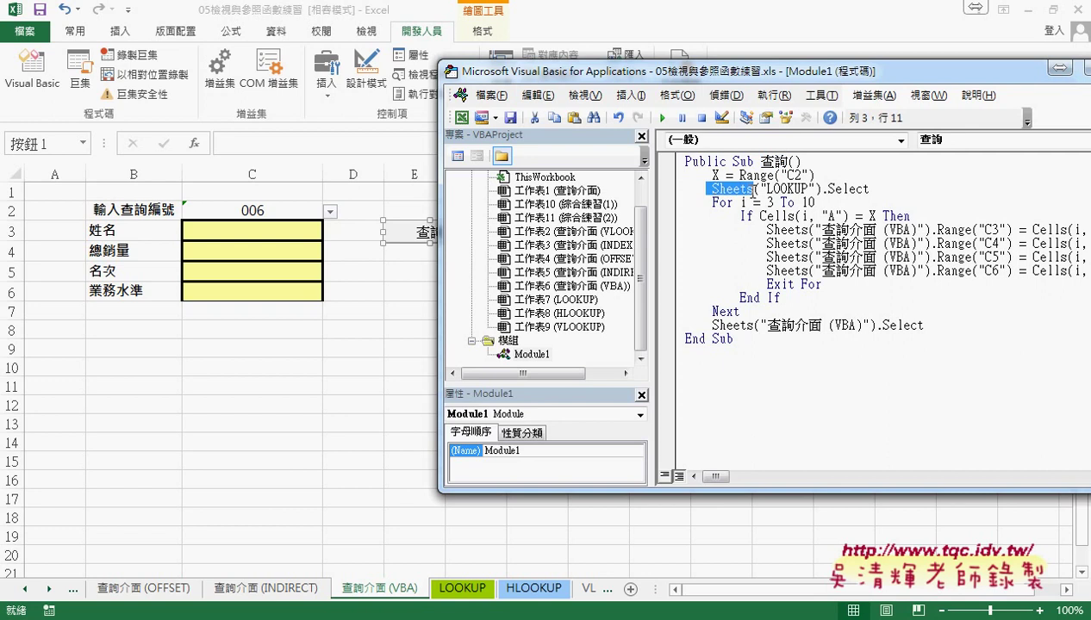
drag(758, 189, 869, 190)
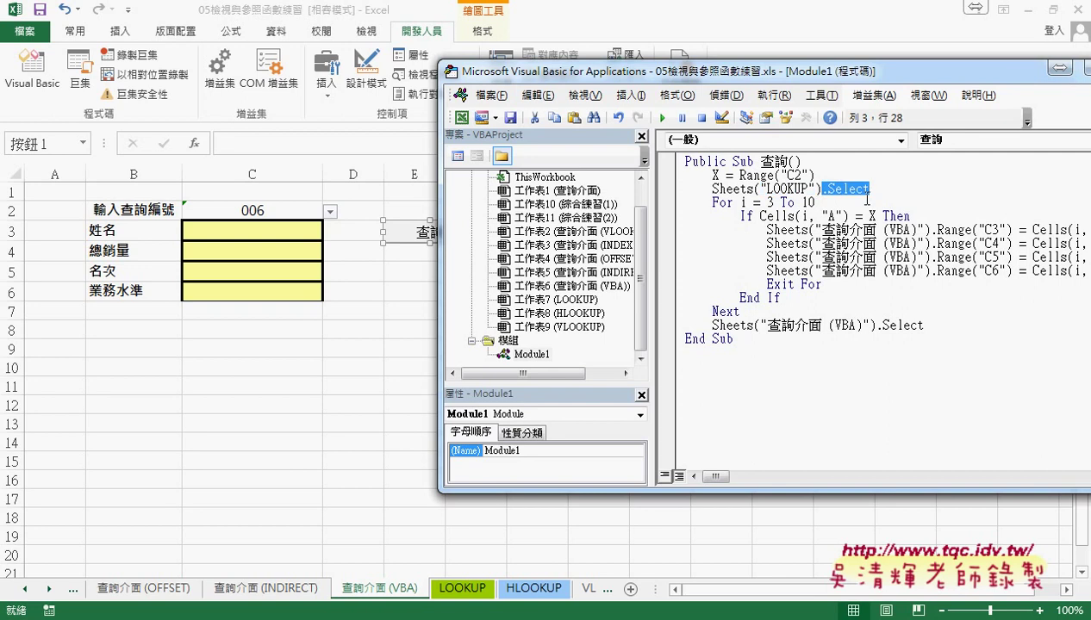
- Show the LOOKUP sheet behind the editor and select the loop range 3 To 10
click(462, 590)
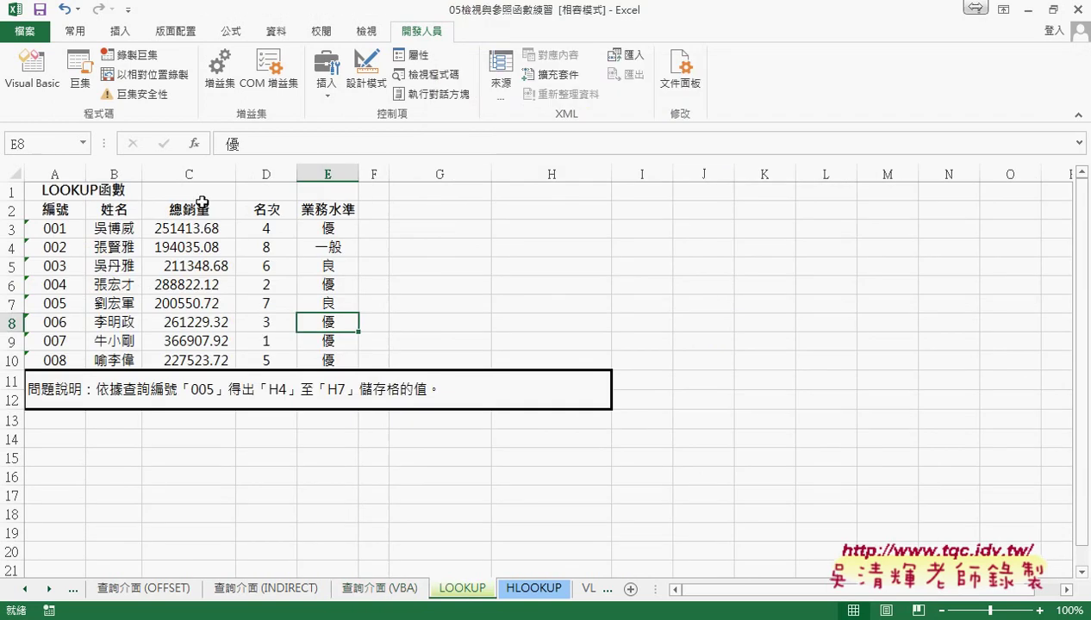
click(43, 82)
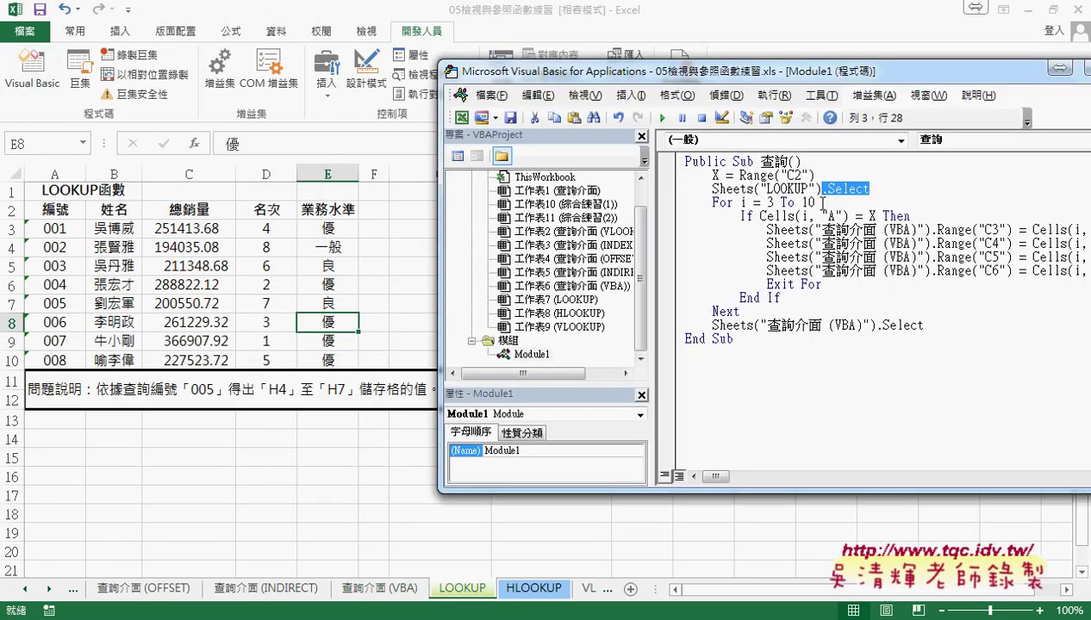
drag(815, 202, 766, 203)
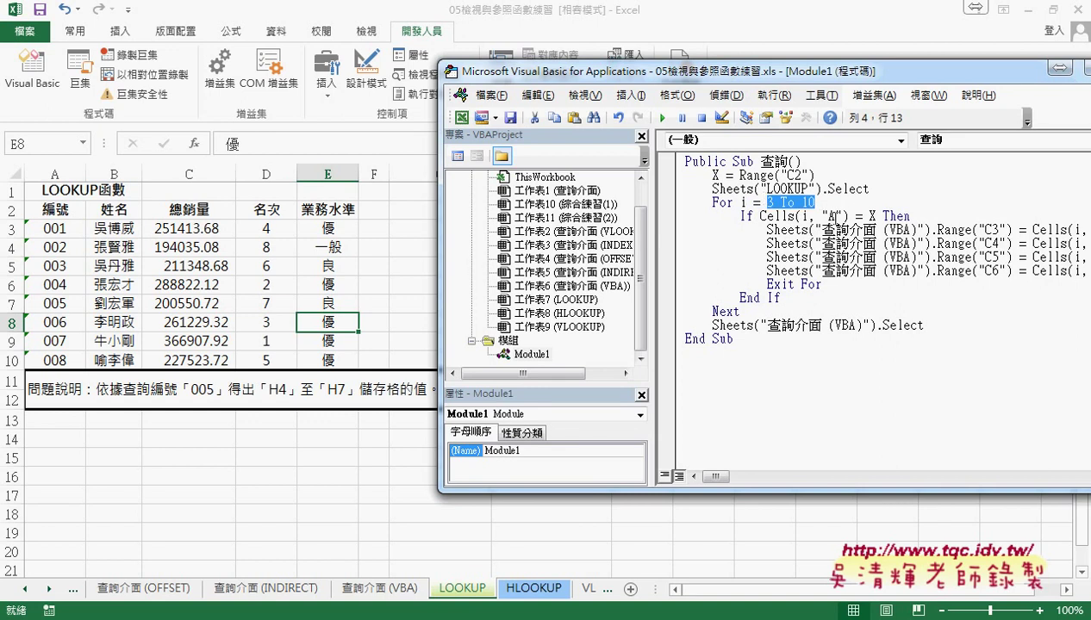
double_click(747, 217)
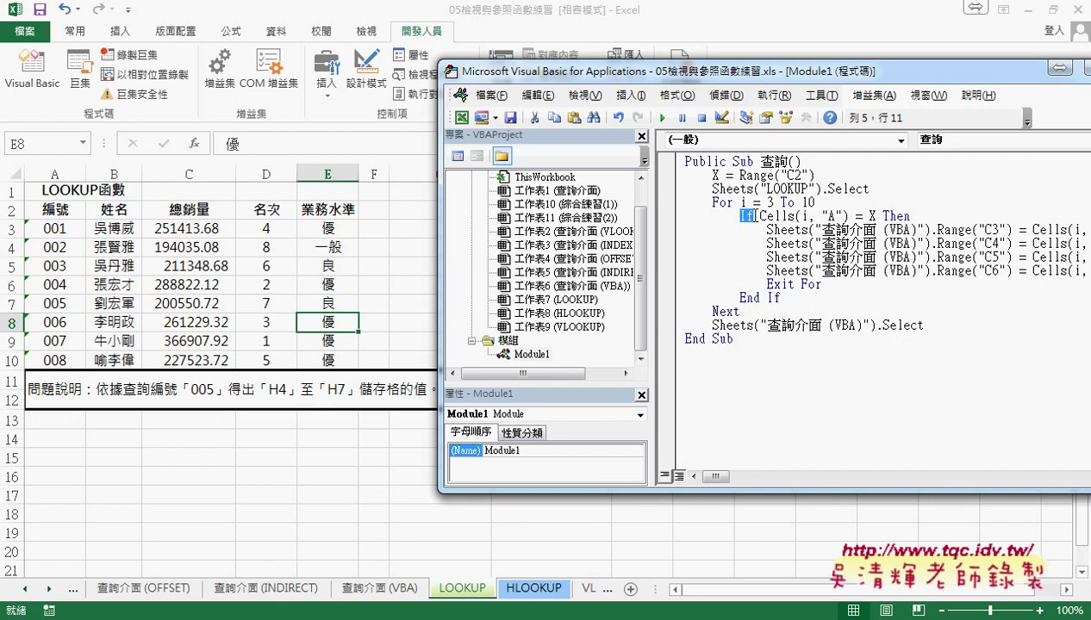
- Mark Cells(i, "A") = X and IDs 002 and 006 in column A with annotations
drag(759, 216, 849, 216)
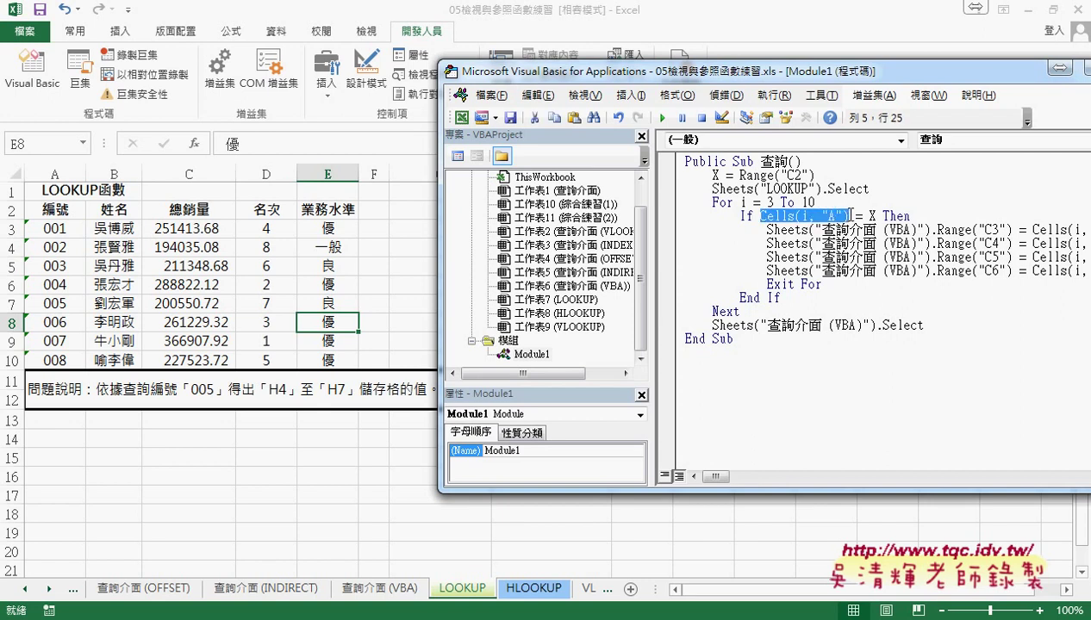
mouse_move(850, 216)
mouse_down()
mouse_move(808, 227)
mouse_move(70, 240)
mouse_up()
drag(868, 223, 878, 222)
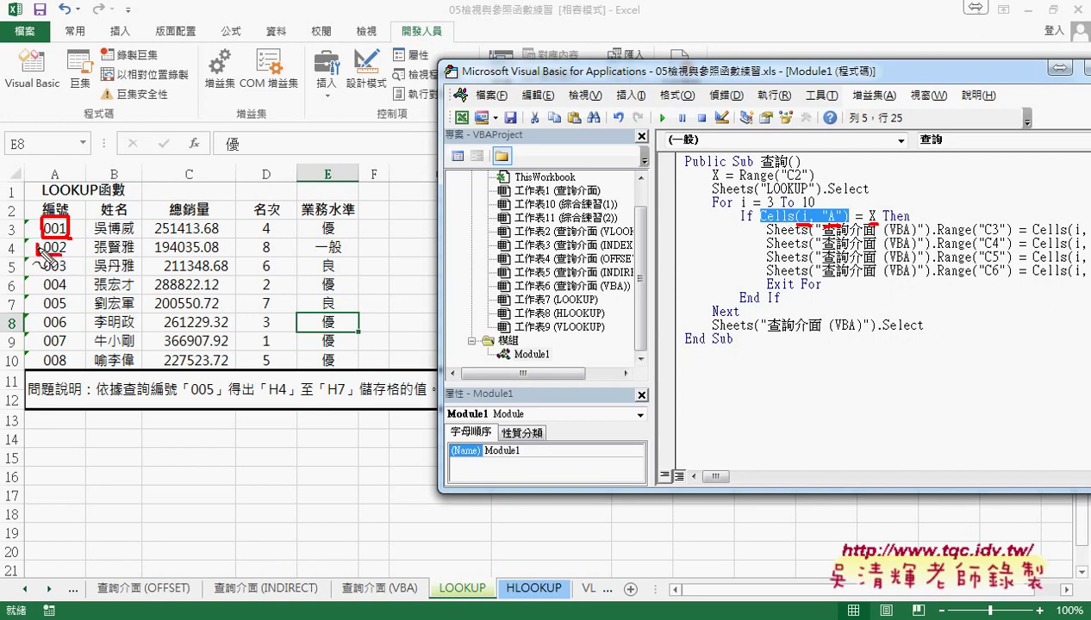
drag(36, 239, 70, 256)
drag(71, 329, 5, 331)
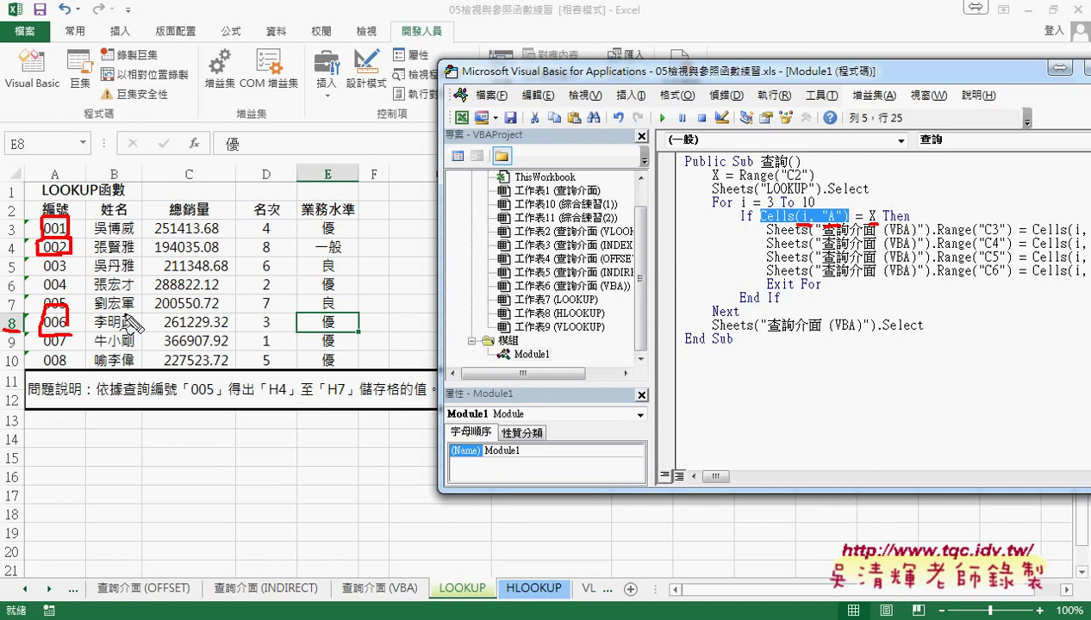
key(Escape)
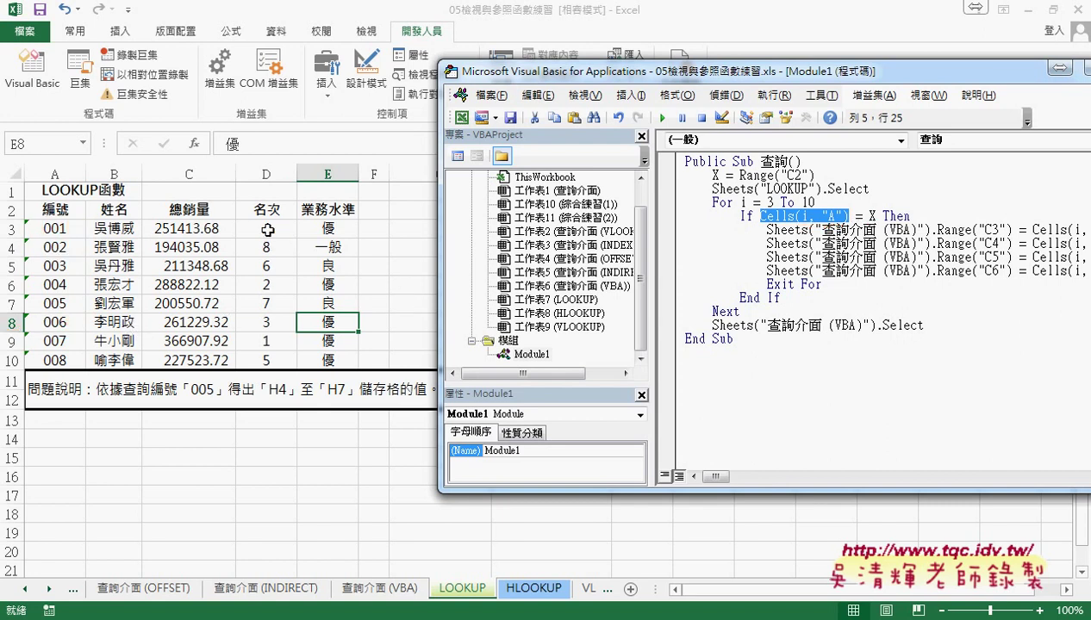
- Shift the editor left and select "LOOKUP" and Cells(i, "B") in the code
drag(576, 74, 443, 74)
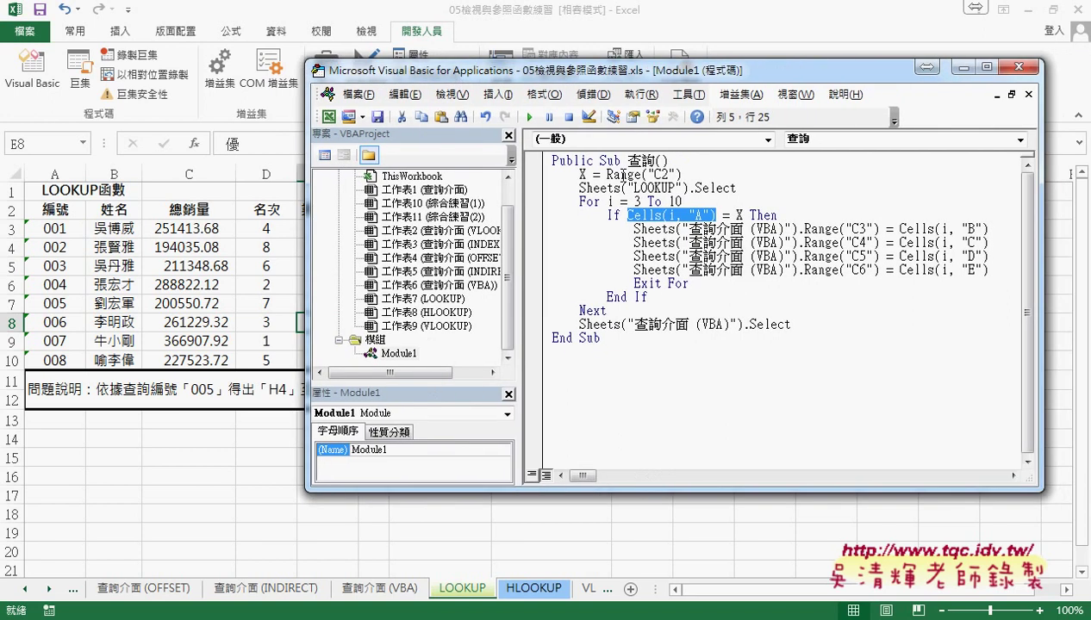
drag(627, 188, 685, 188)
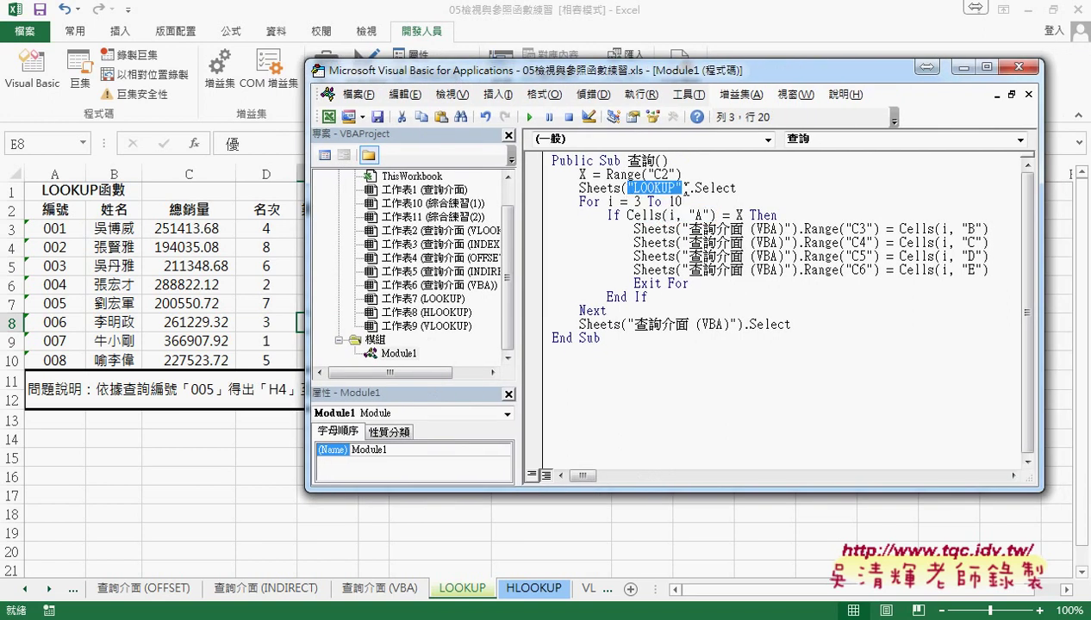
drag(896, 229, 991, 229)
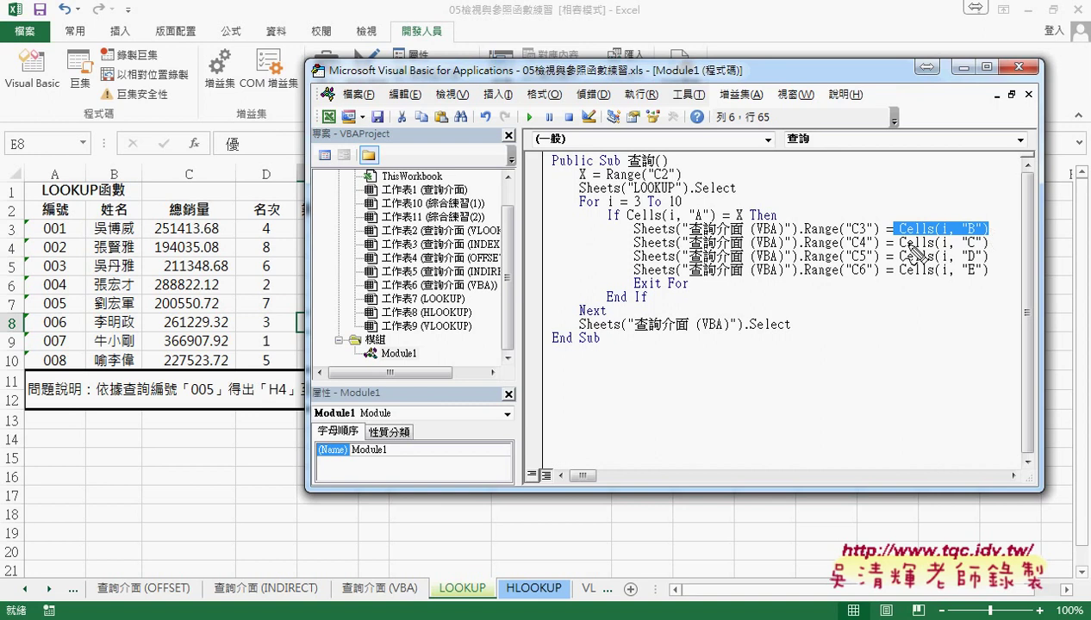
drag(82, 316, 336, 333)
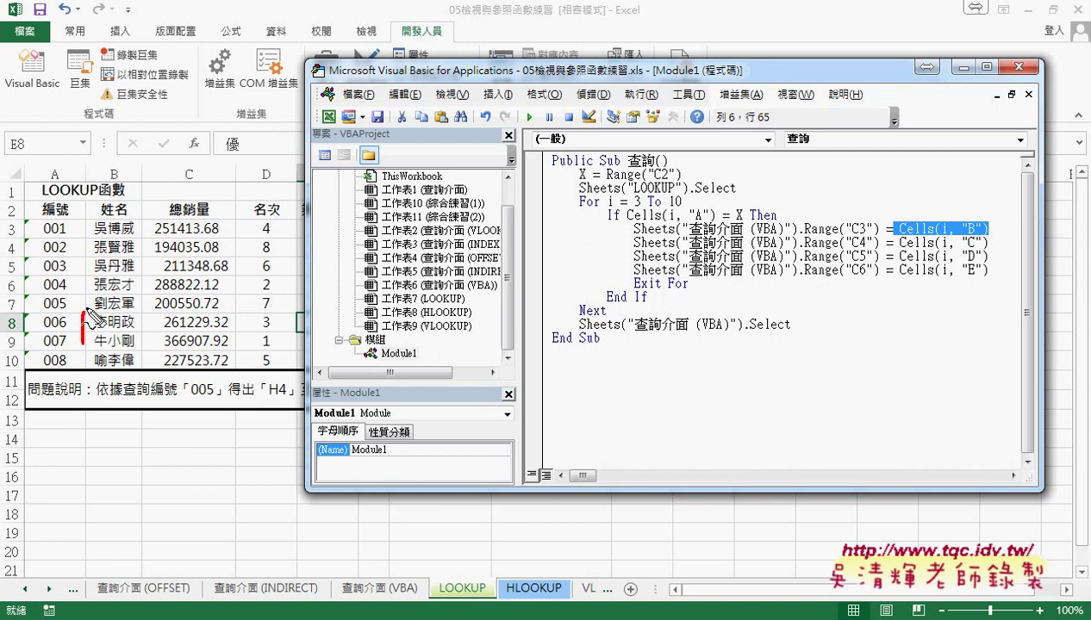
drag(105, 332, 336, 331)
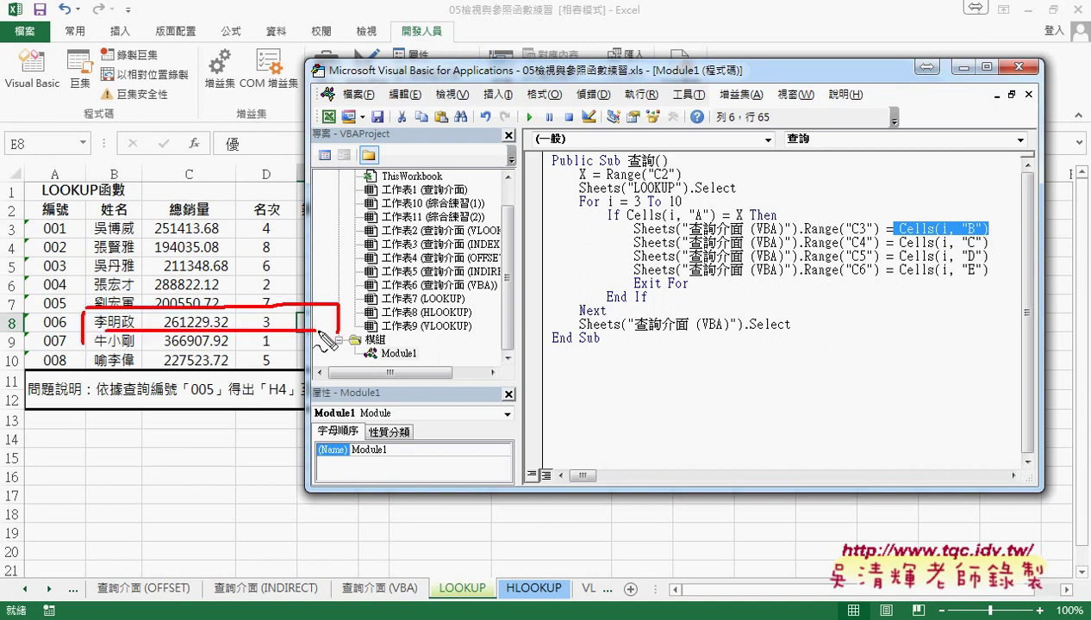
drag(149, 311, 149, 332)
drag(232, 305, 232, 332)
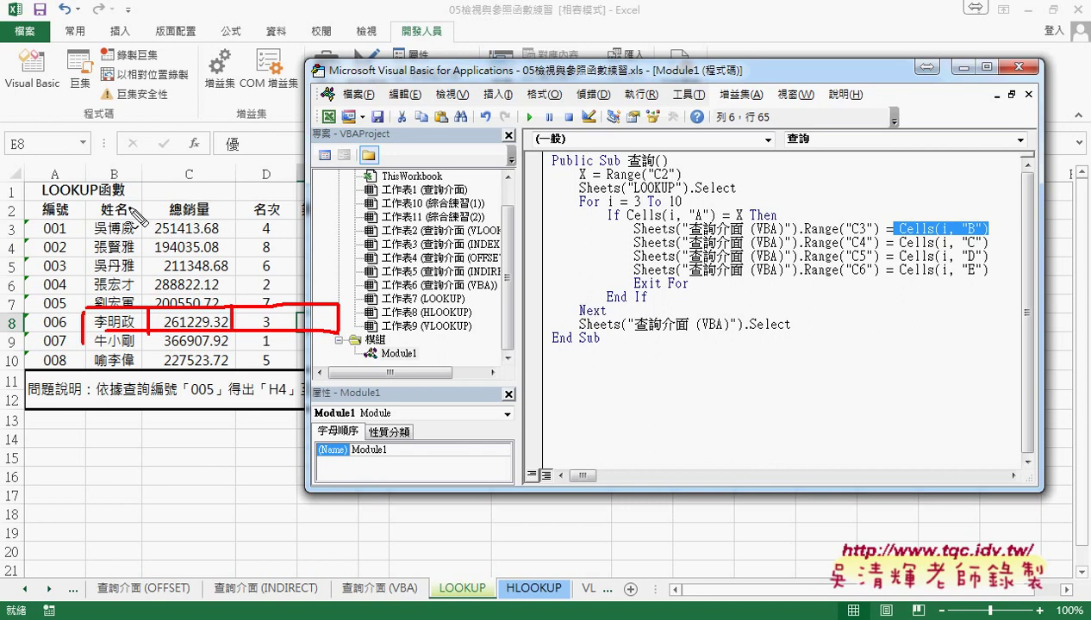
drag(120, 166, 129, 181)
mouse_move(188, 159)
mouse_down()
mouse_move(201, 185)
mouse_move(285, 178)
mouse_up()
drag(355, 156, 330, 176)
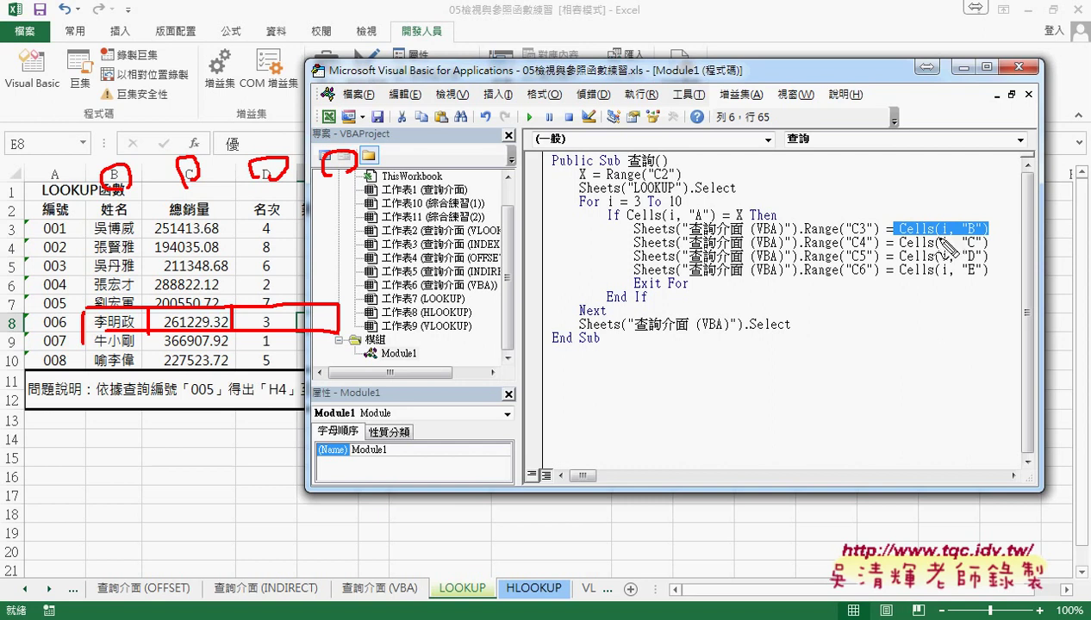
drag(940, 252, 947, 264)
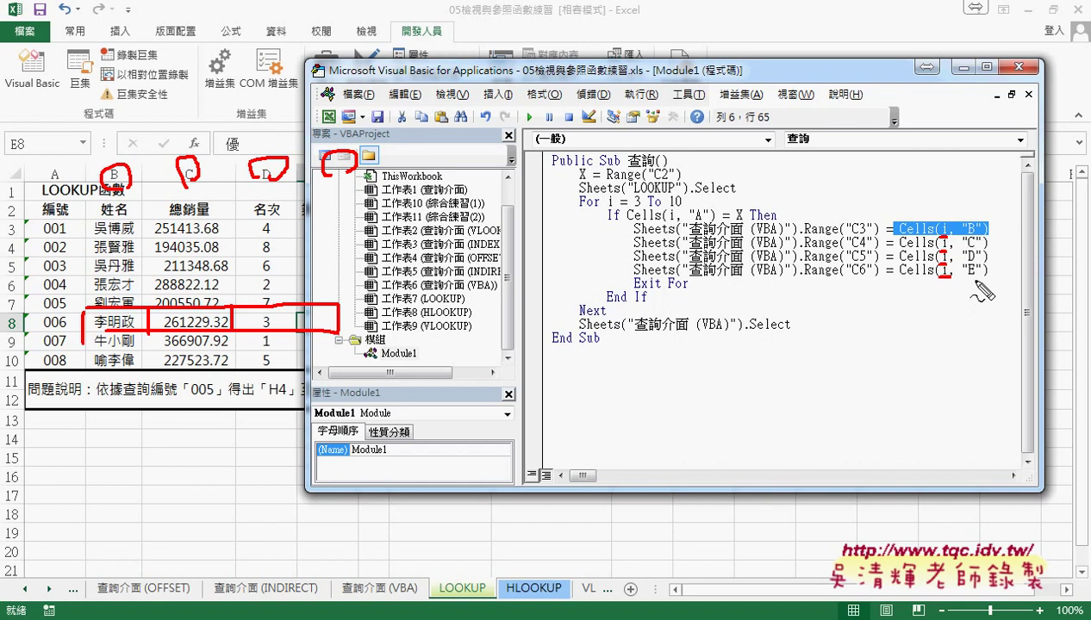
mouse_move(922, 215)
mouse_down()
mouse_move(862, 228)
mouse_move(877, 229)
mouse_up()
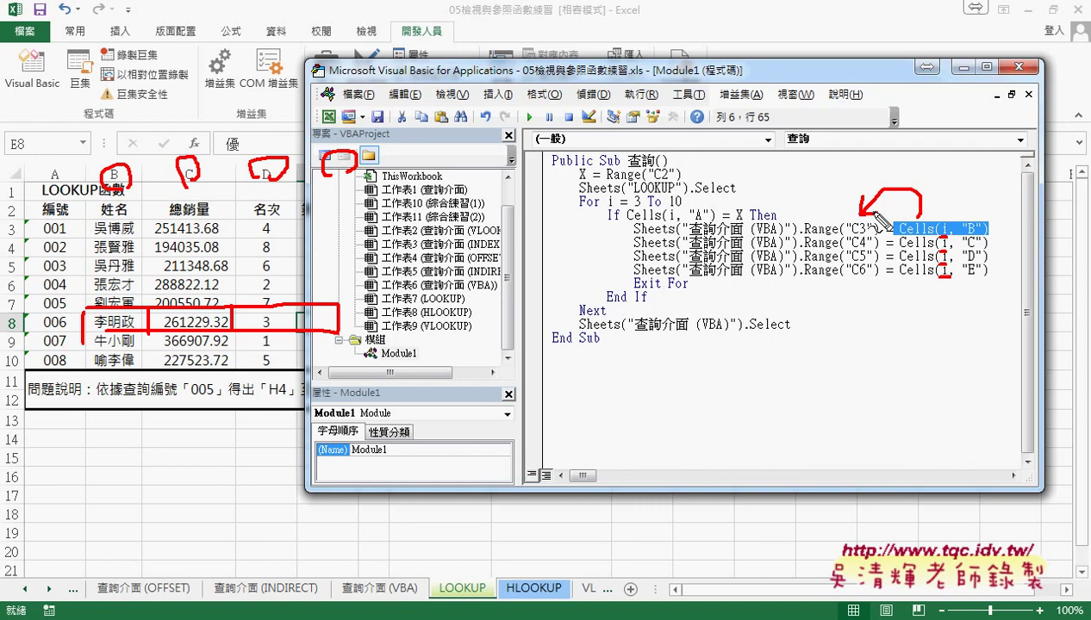
mouse_move(495, 601)
mouse_down()
mouse_move(394, 572)
mouse_move(401, 587)
mouse_up()
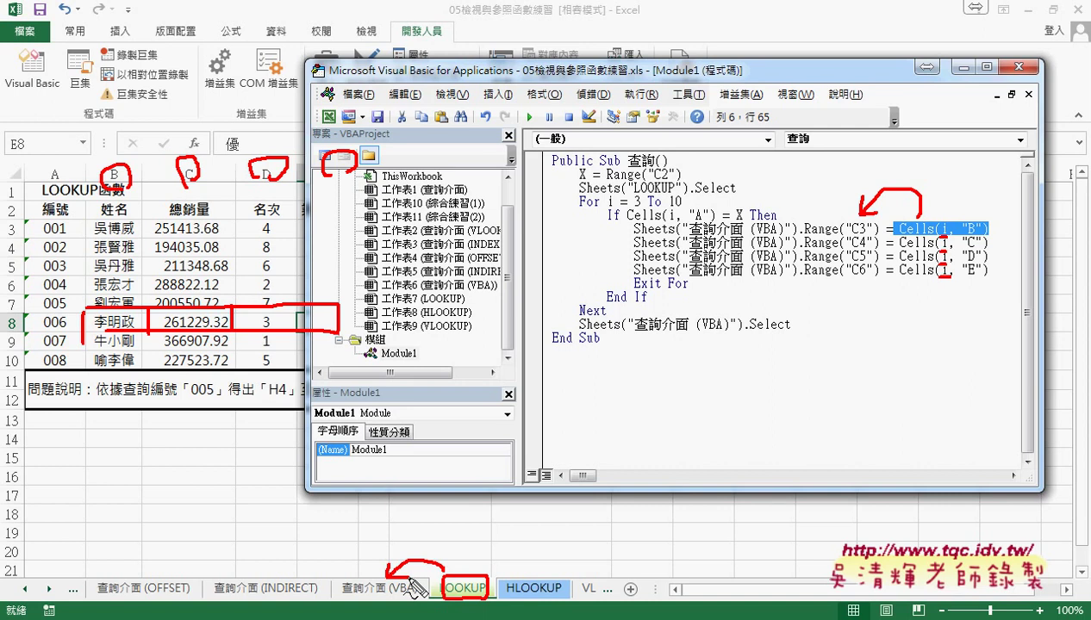
drag(812, 234, 872, 235)
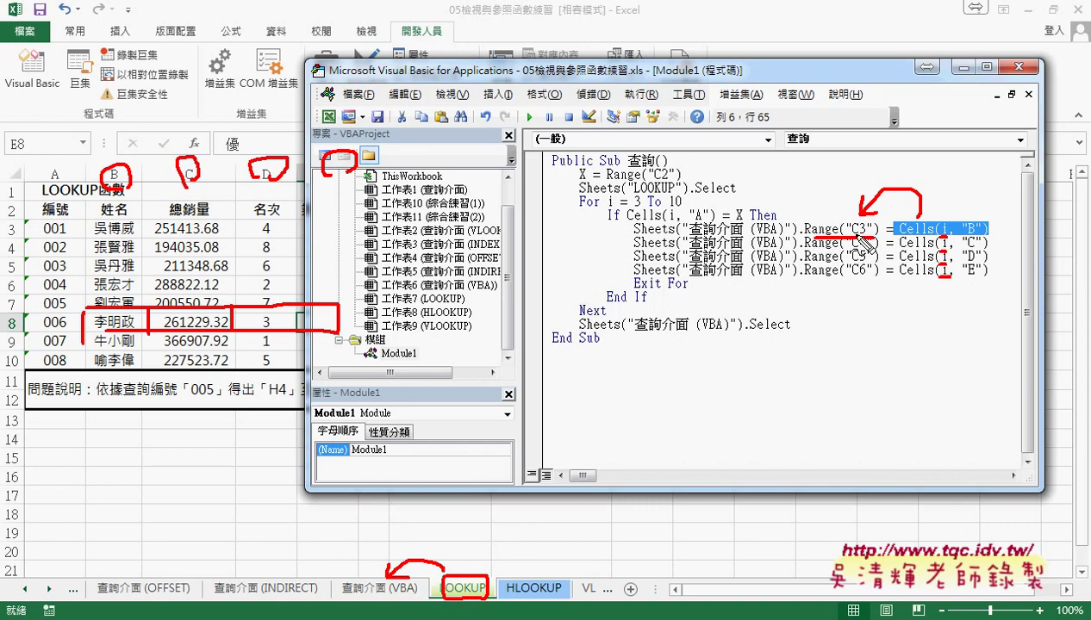
mouse_move(850, 250)
mouse_down()
mouse_move(874, 250)
mouse_move(864, 275)
mouse_up()
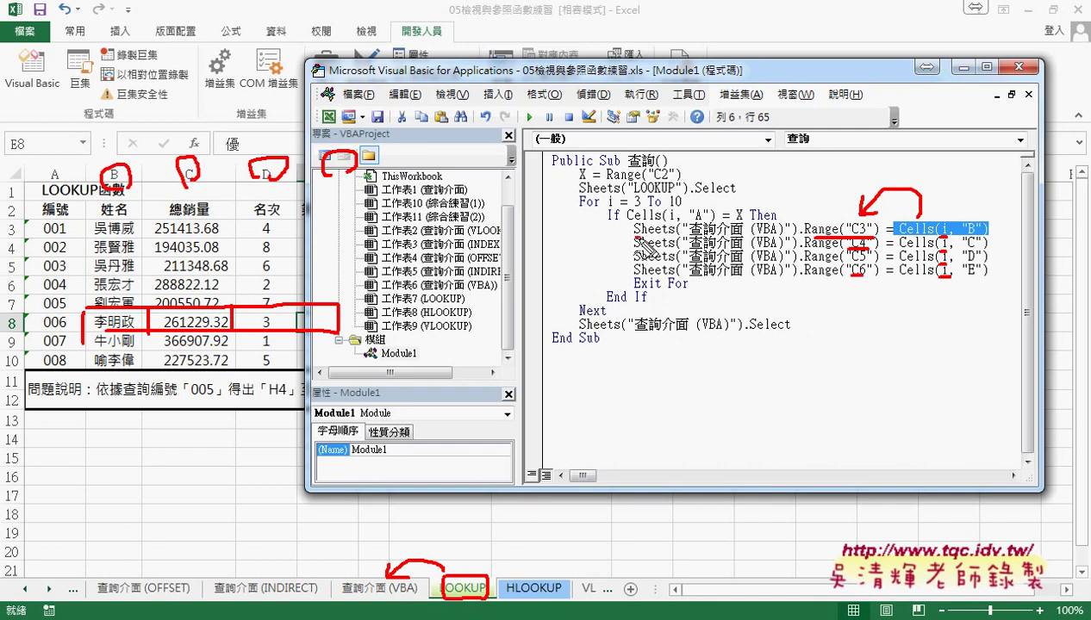
drag(633, 234, 797, 233)
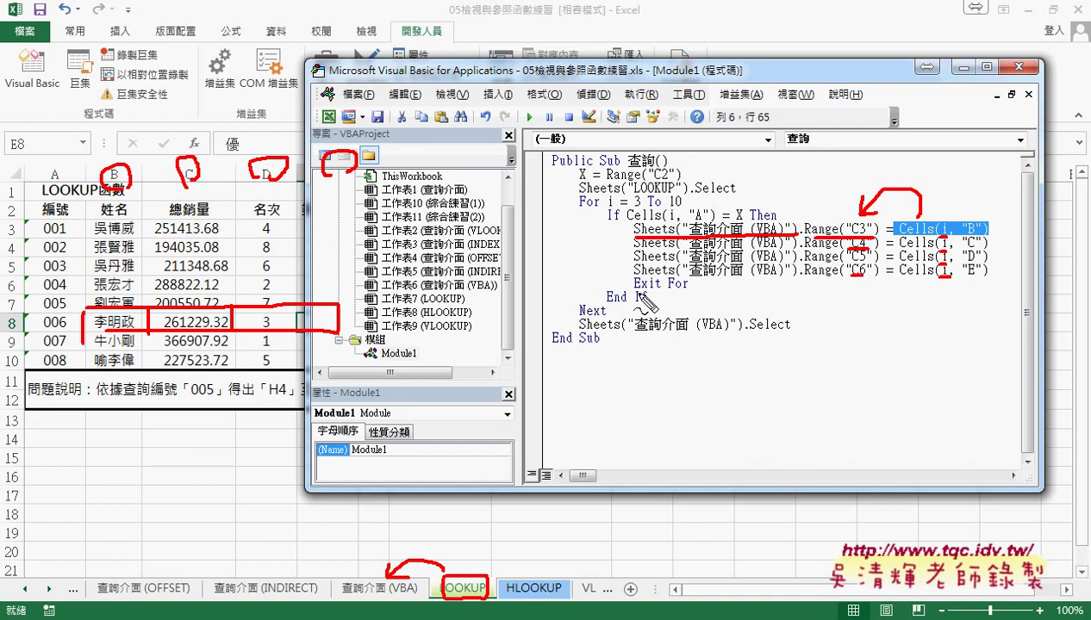
drag(633, 294, 689, 293)
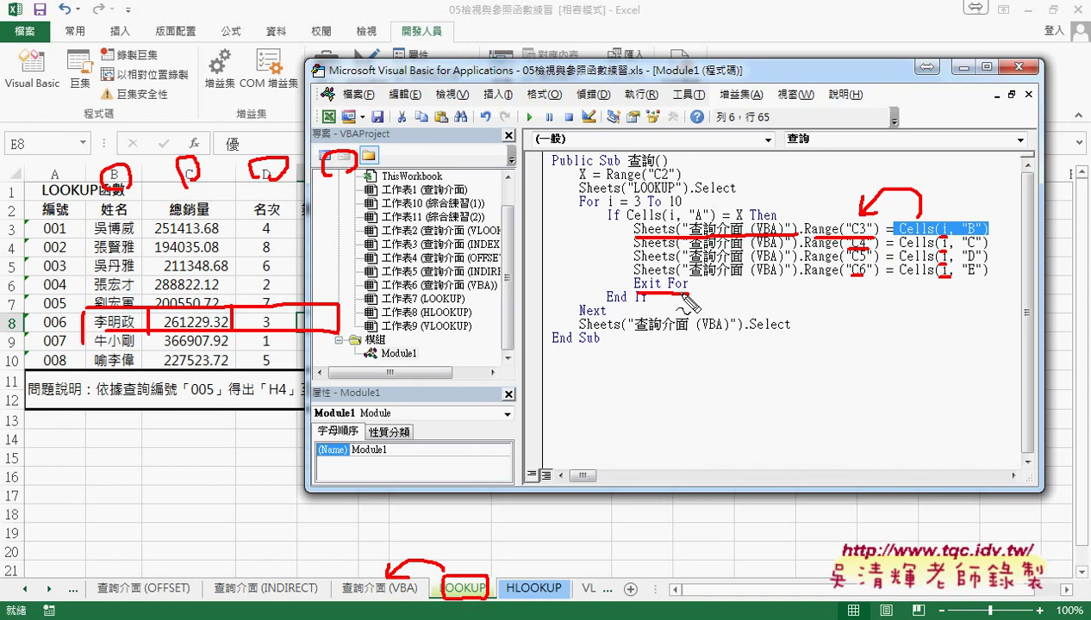
key(Escape)
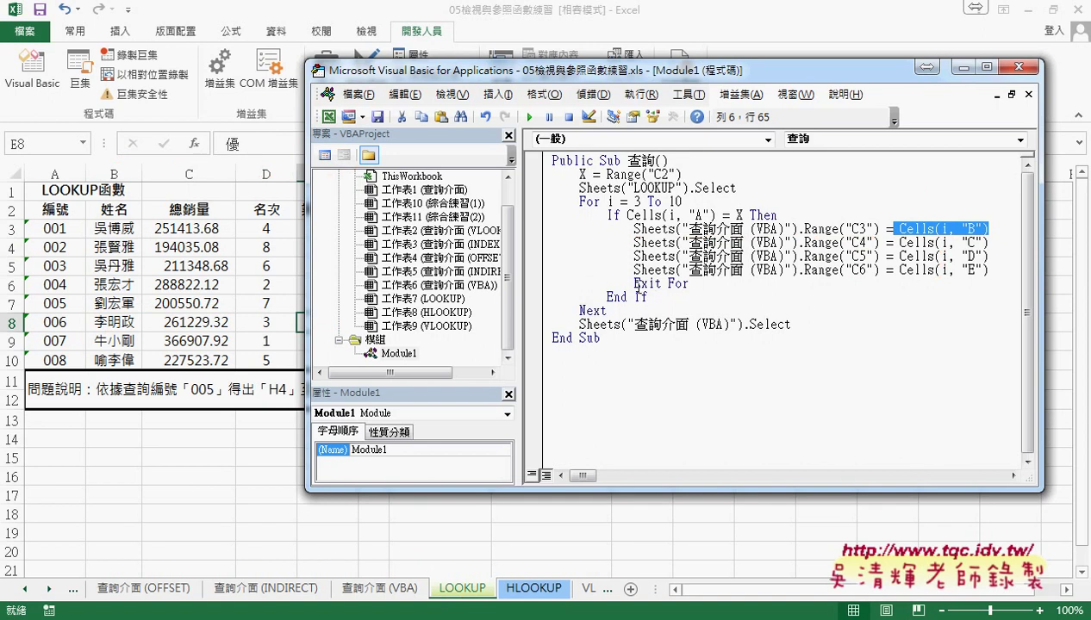
- Point out the Exit For and final Sheets().Select lines, then show the 查詢介面 (VBA) form
drag(634, 283, 691, 287)
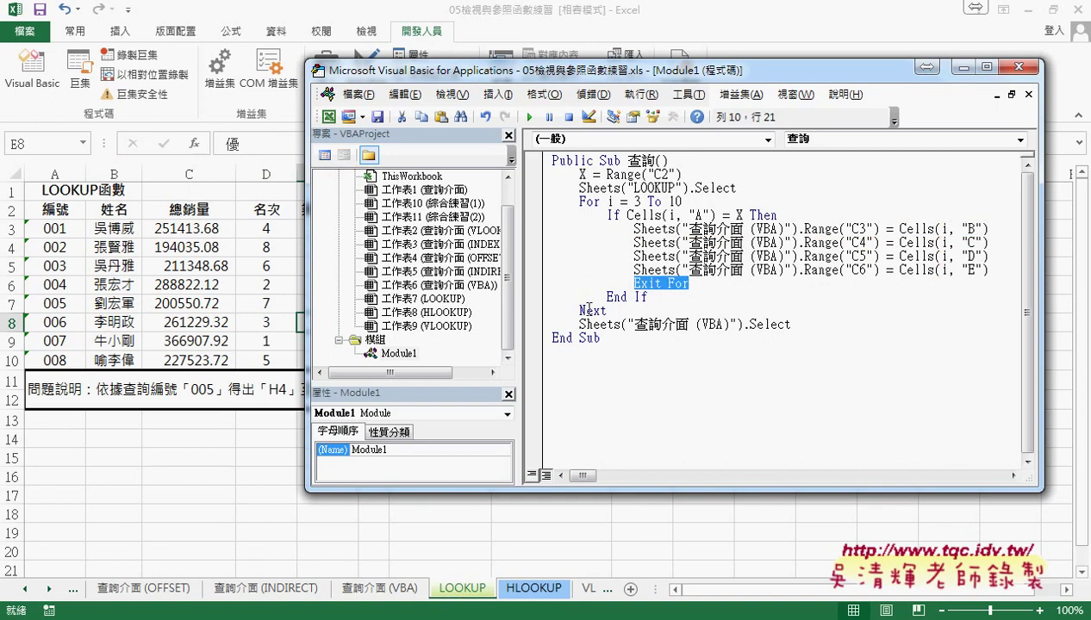
click(603, 310)
click(580, 204)
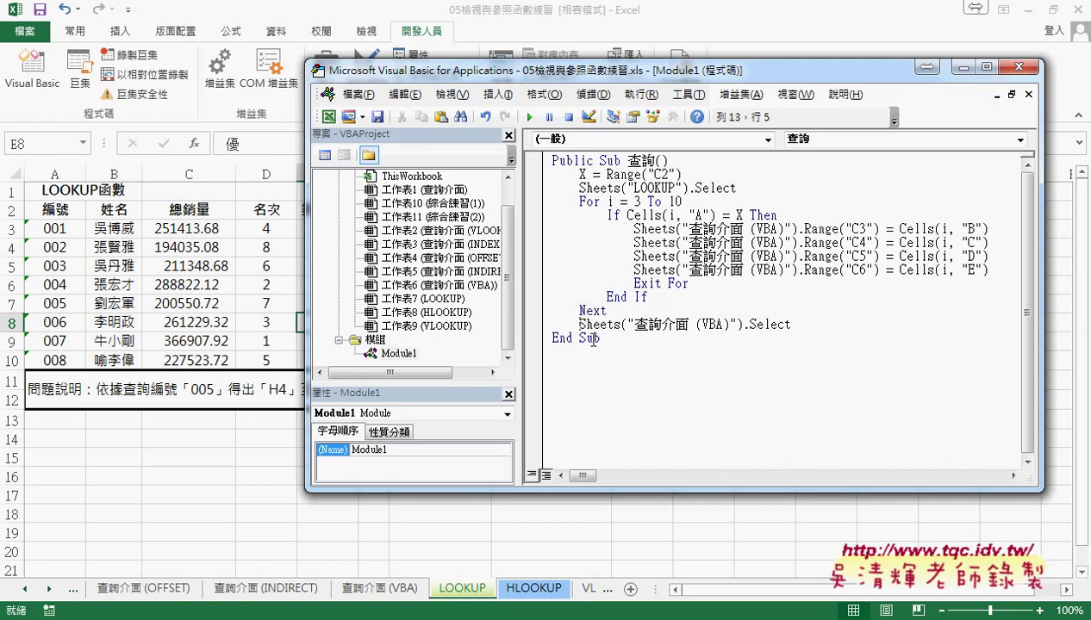
drag(579, 325, 791, 325)
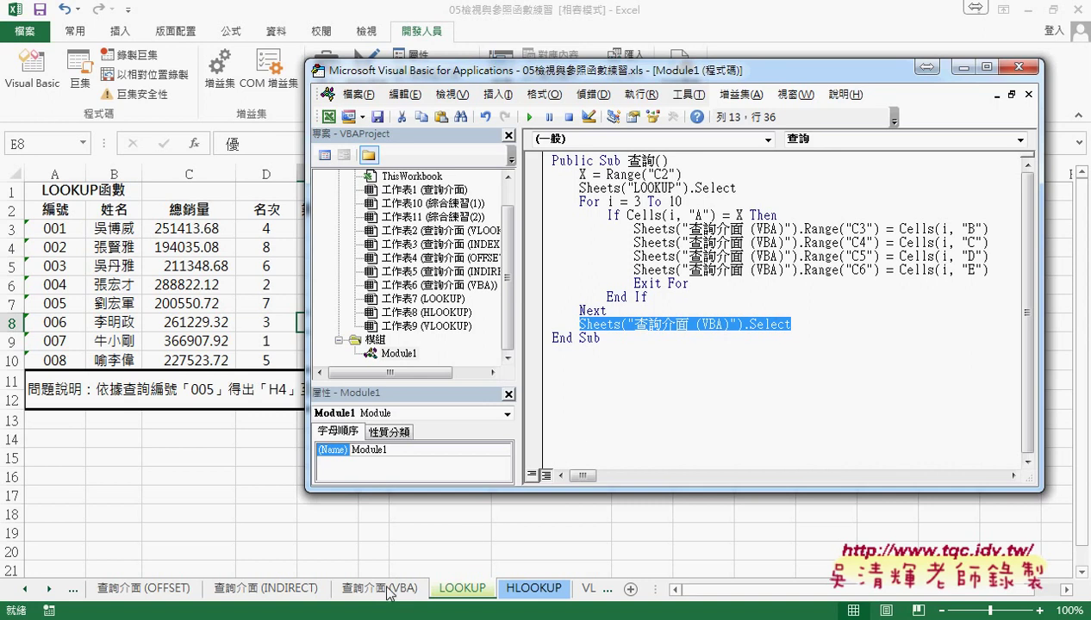
click(390, 590)
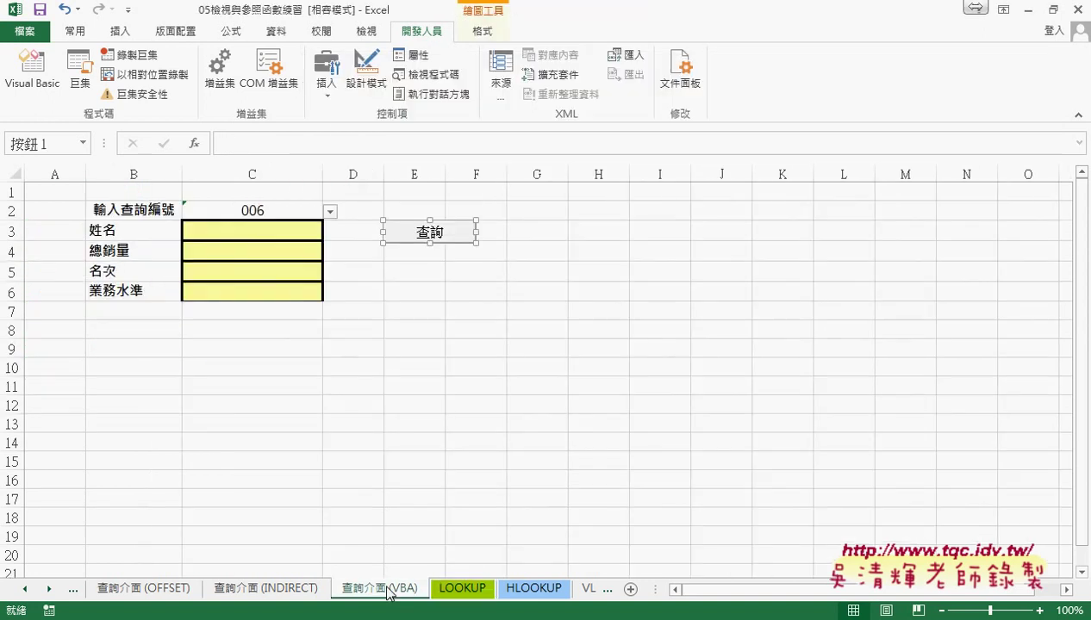
- Select ID 002 in C2 and run 查詢 to fill 194035.08, rank 8 and 一般
click(388, 344)
click(291, 205)
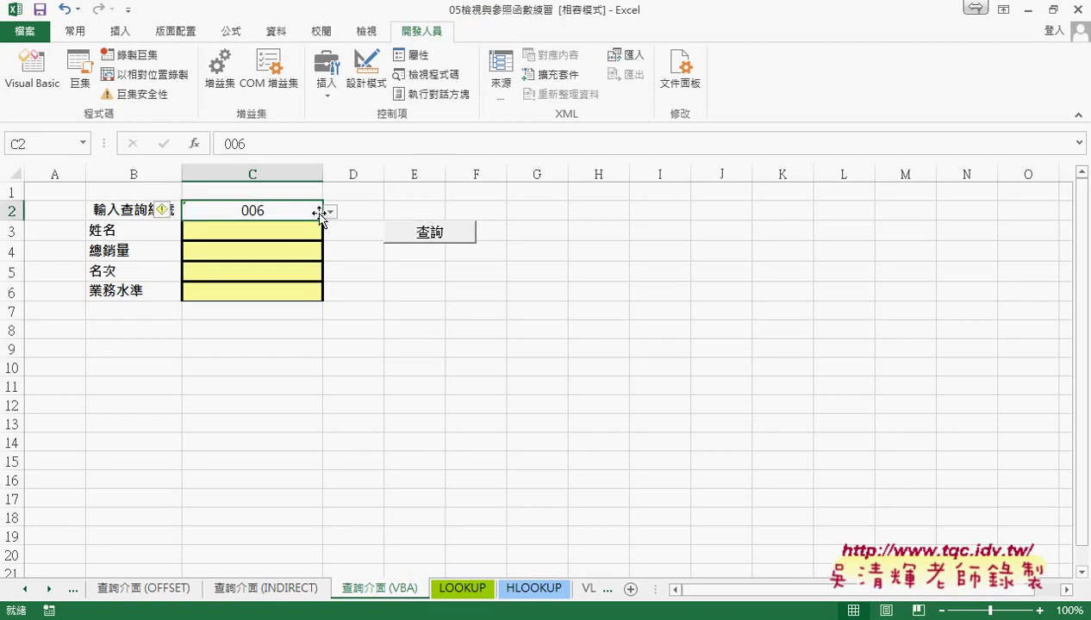
click(329, 212)
click(305, 250)
click(447, 241)
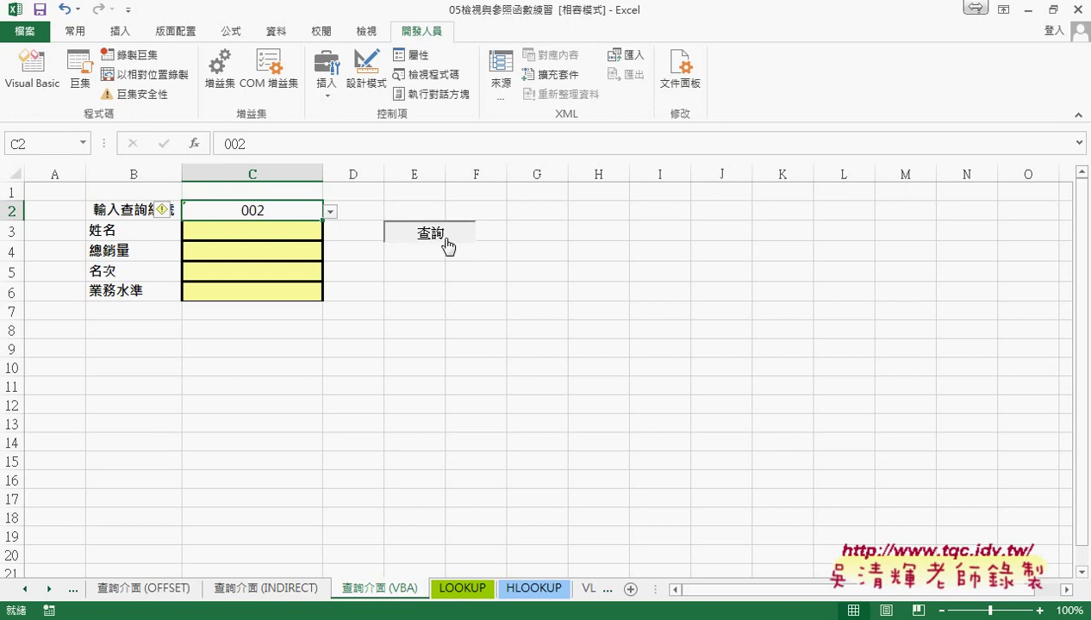
drag(280, 229, 287, 297)
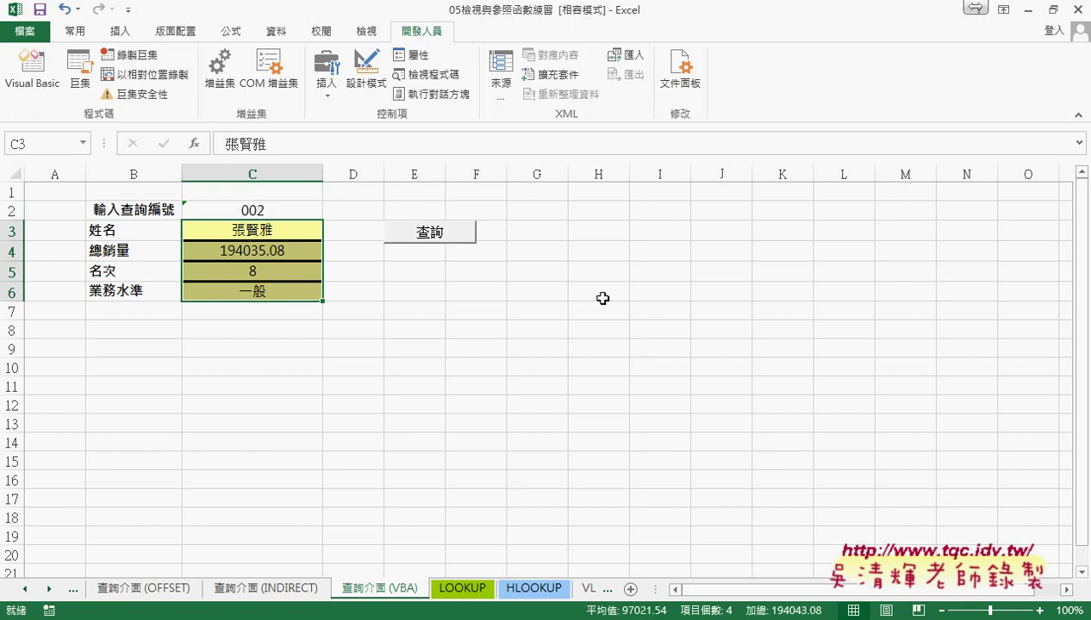
click(432, 233)
- Check the results against ID 002's row on the LOOKUP sheet, then return to 查詢介面 (VBA)
click(471, 590)
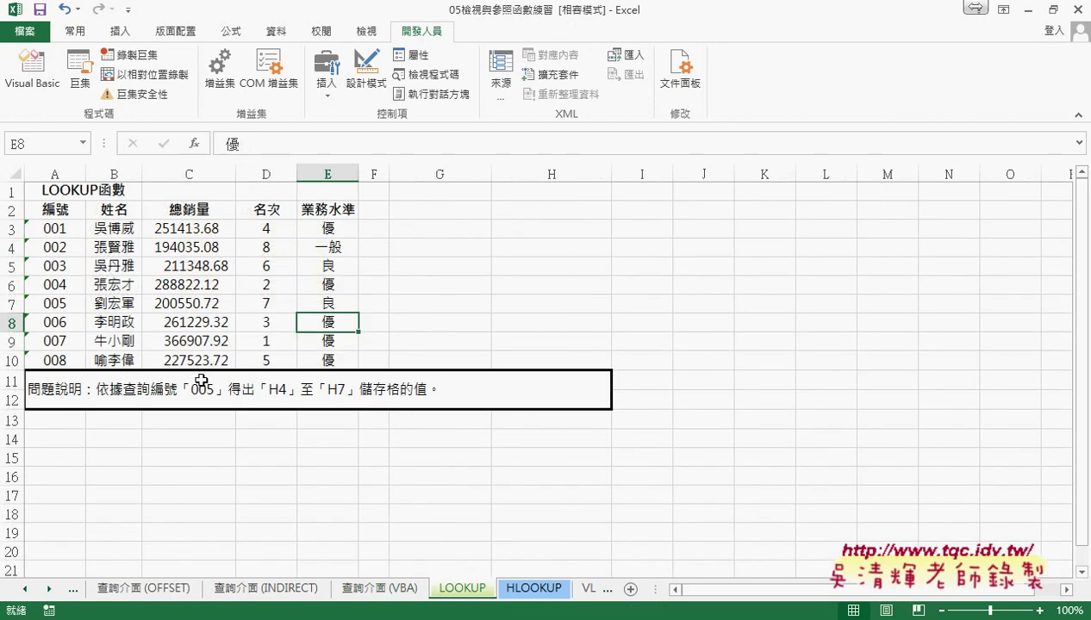
drag(54, 247, 199, 248)
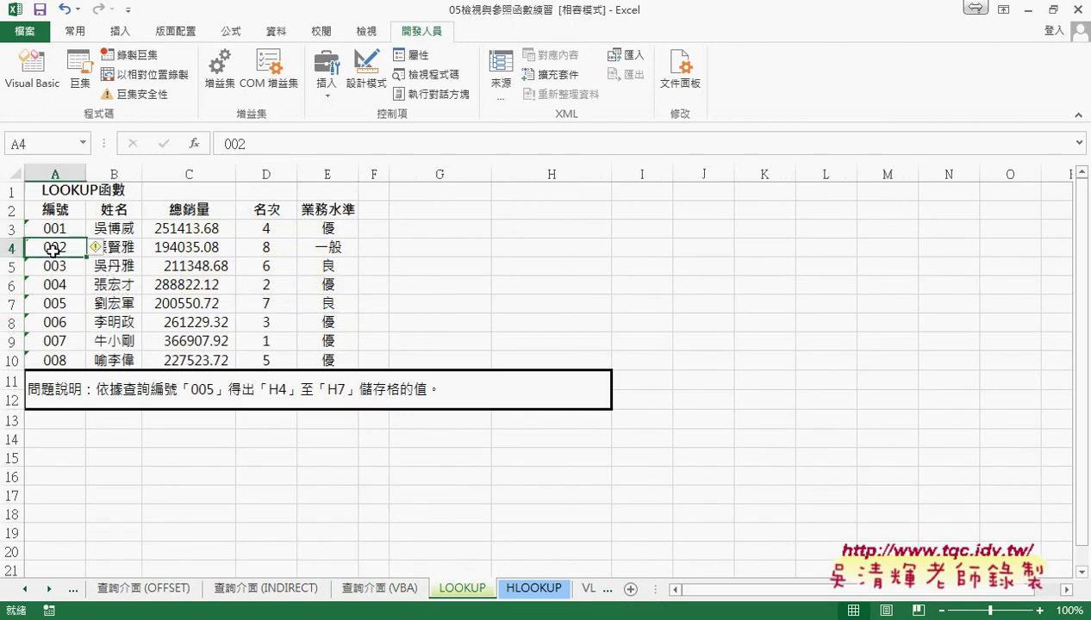
click(358, 593)
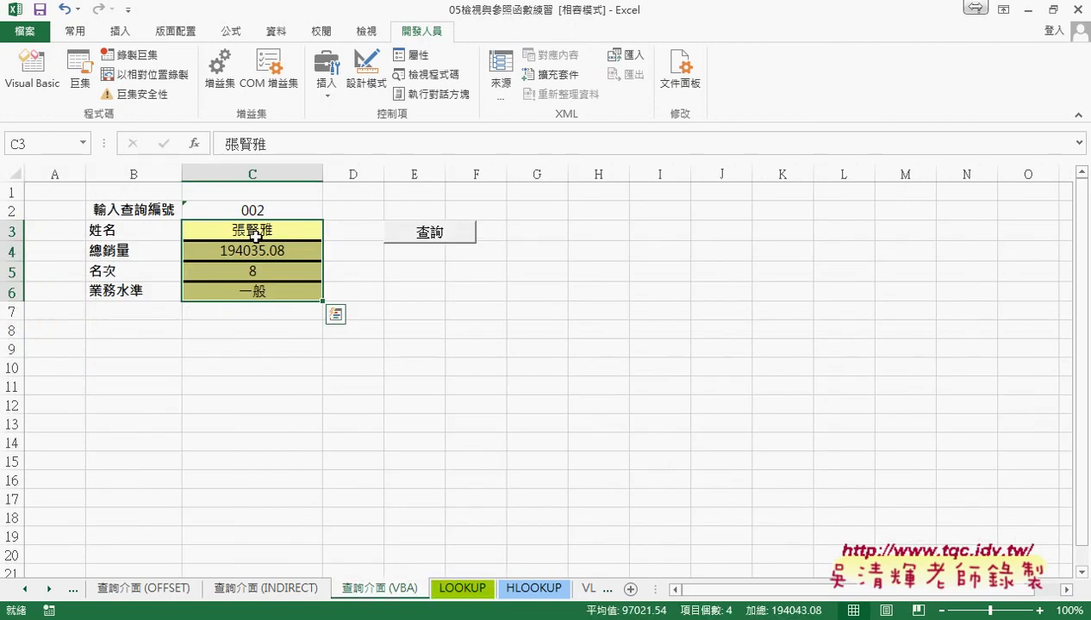
click(315, 211)
click(330, 211)
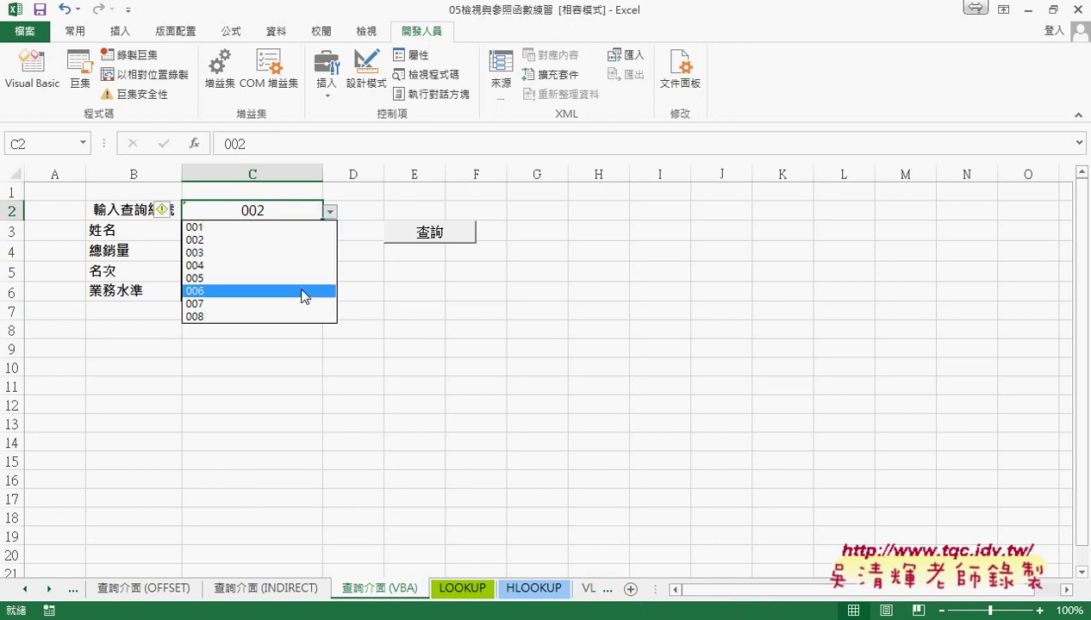
- Query ID 006, then ID 005, using the 查詢 button after each
click(303, 293)
click(421, 234)
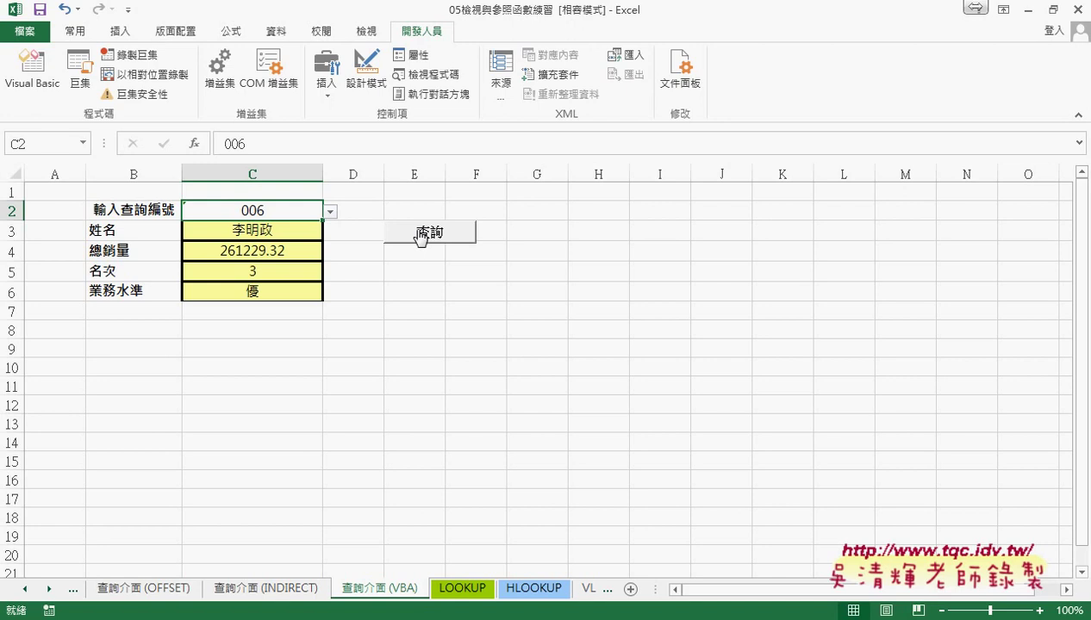
click(330, 212)
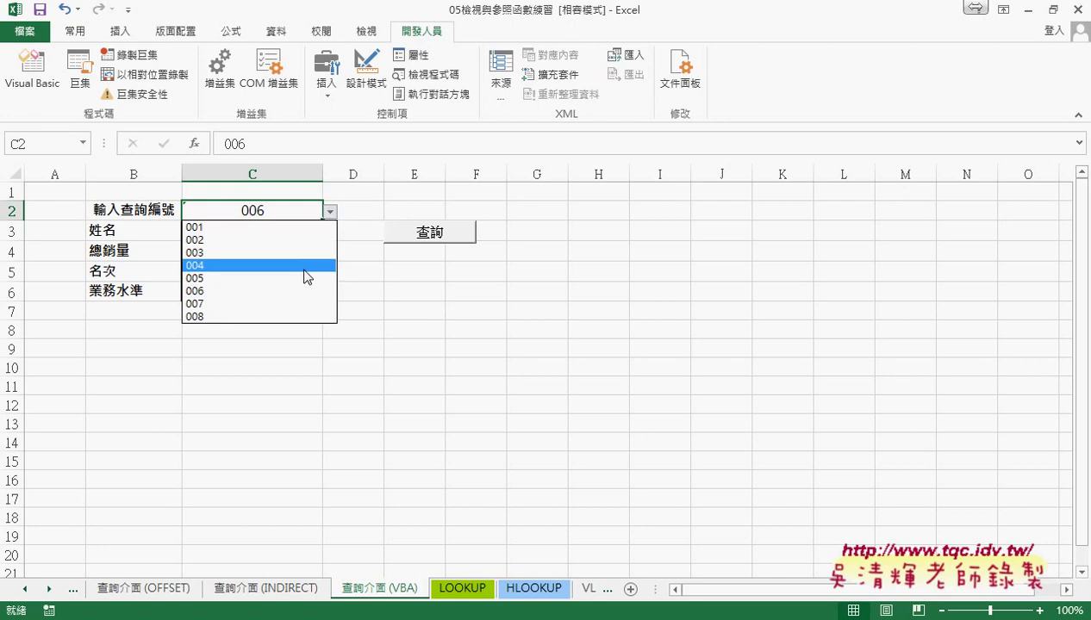
click(296, 280)
click(419, 245)
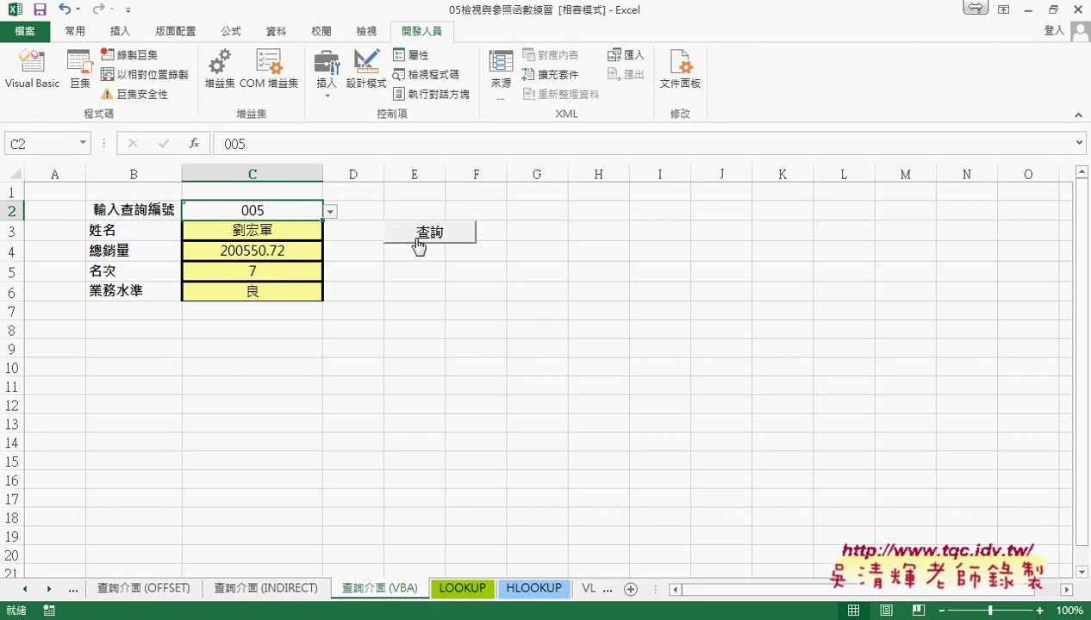
- Query ID 008, then ID 004, which returns 288822.12, rank 2 and 優
click(330, 212)
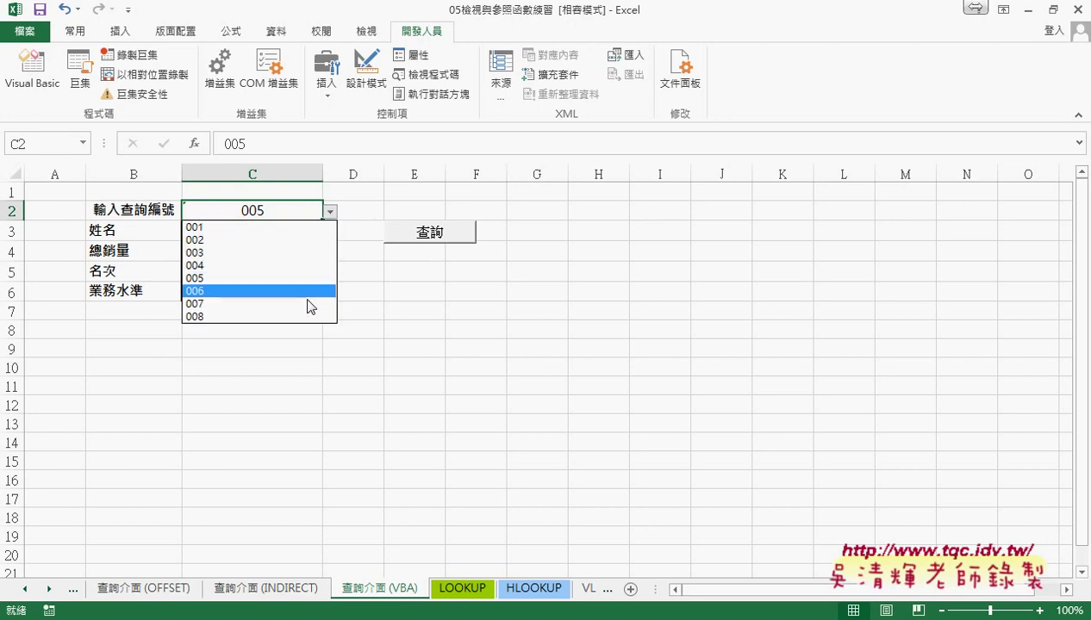
click(308, 317)
click(438, 243)
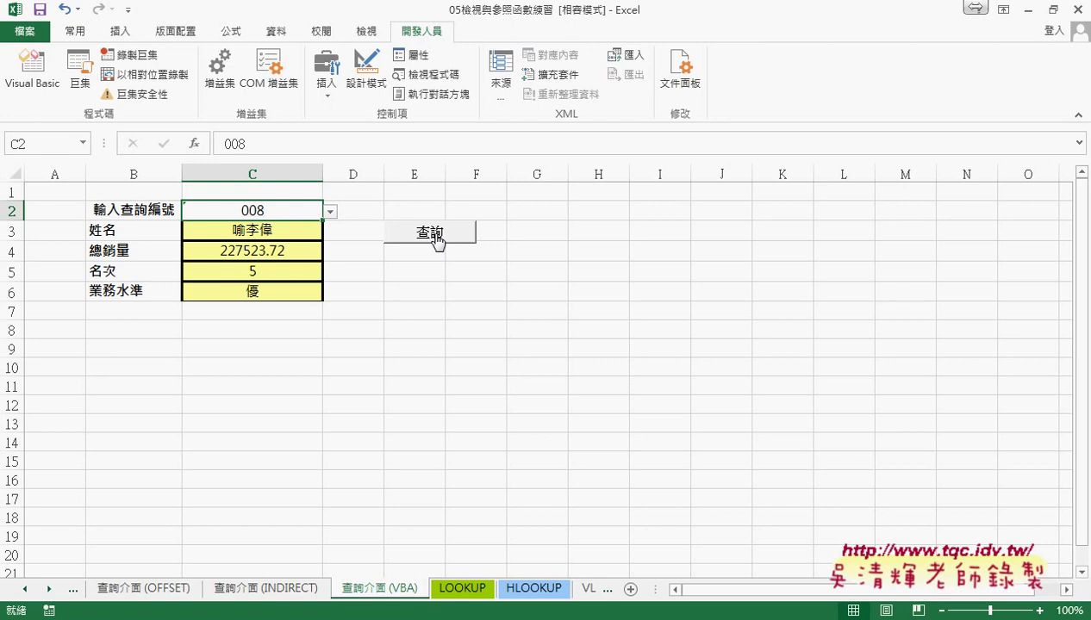
click(330, 212)
click(319, 266)
click(426, 243)
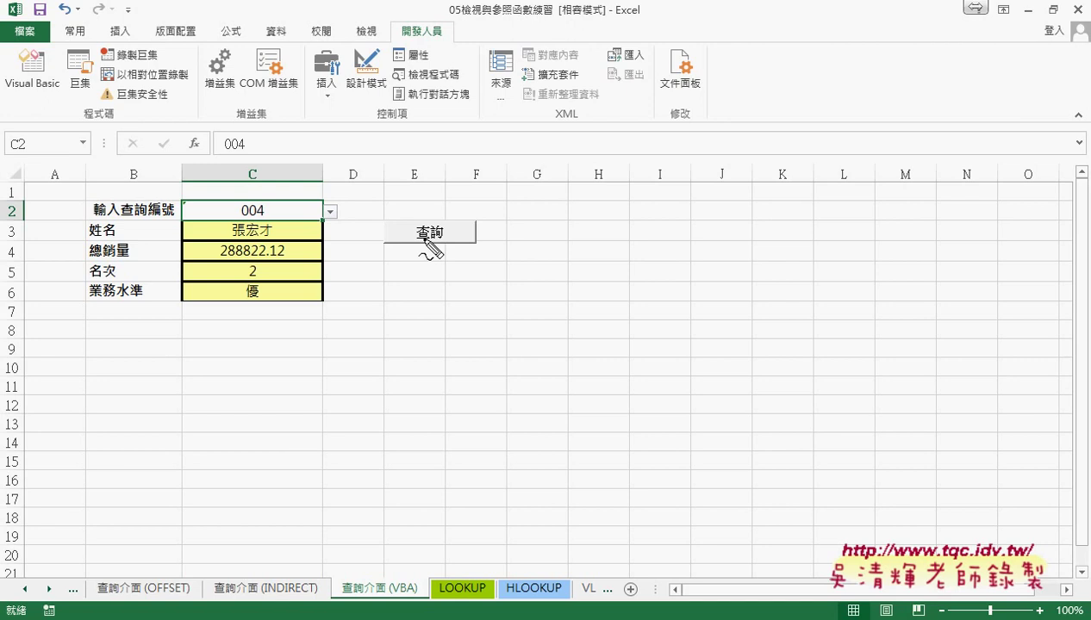
mouse_move(338, 221)
mouse_down()
mouse_move(184, 223)
mouse_move(343, 227)
mouse_up()
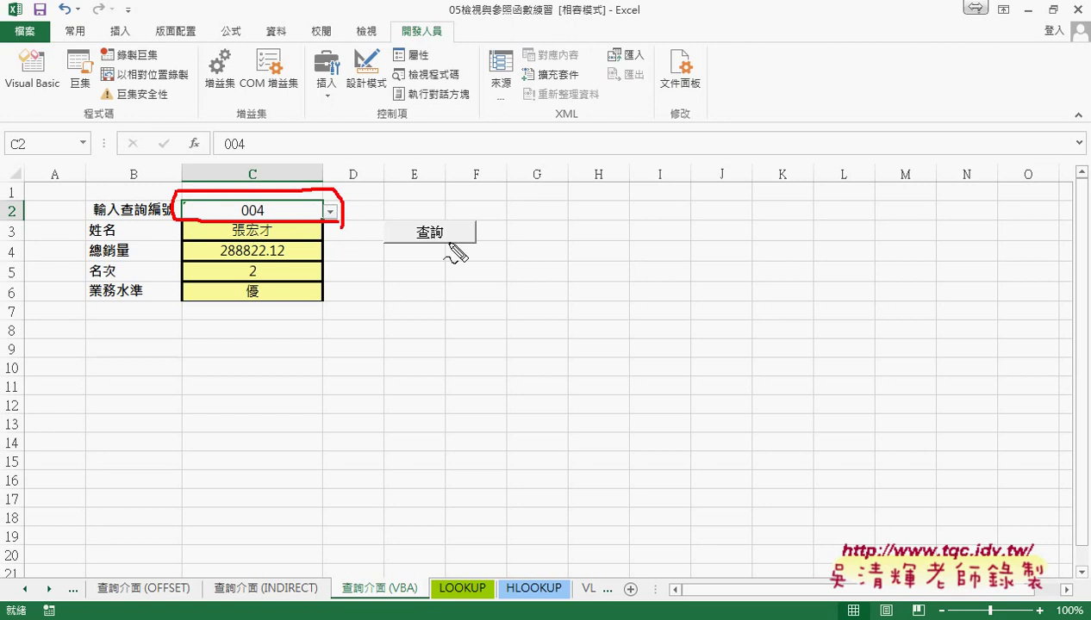
mouse_move(438, 219)
mouse_down()
mouse_move(412, 244)
mouse_move(443, 246)
mouse_up()
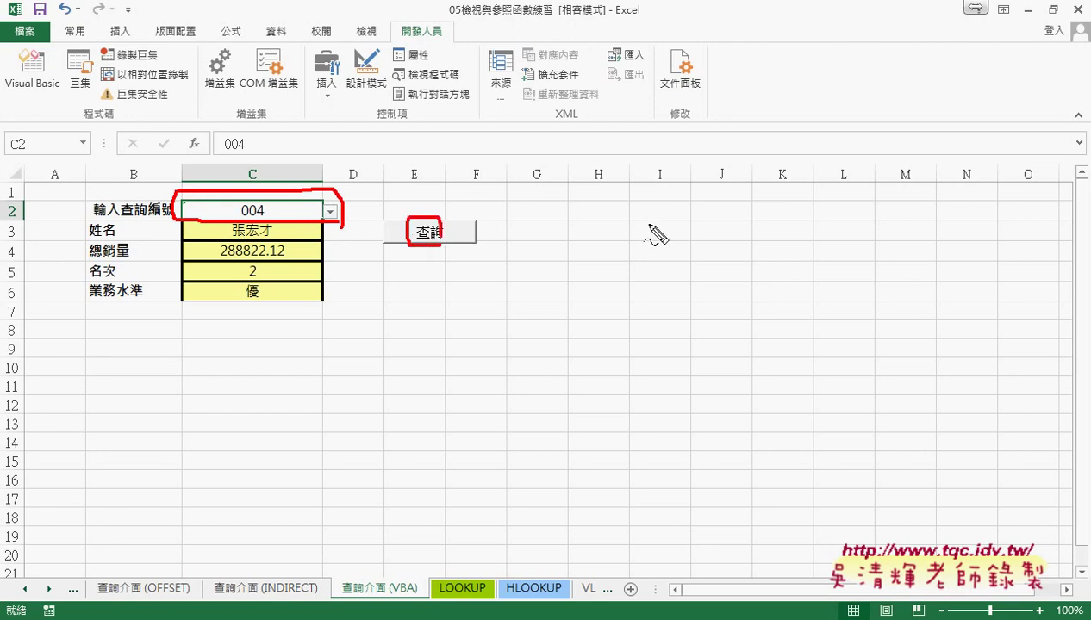
mouse_move(474, 235)
mouse_down()
mouse_move(578, 229)
mouse_move(582, 243)
mouse_move(596, 226)
mouse_up()
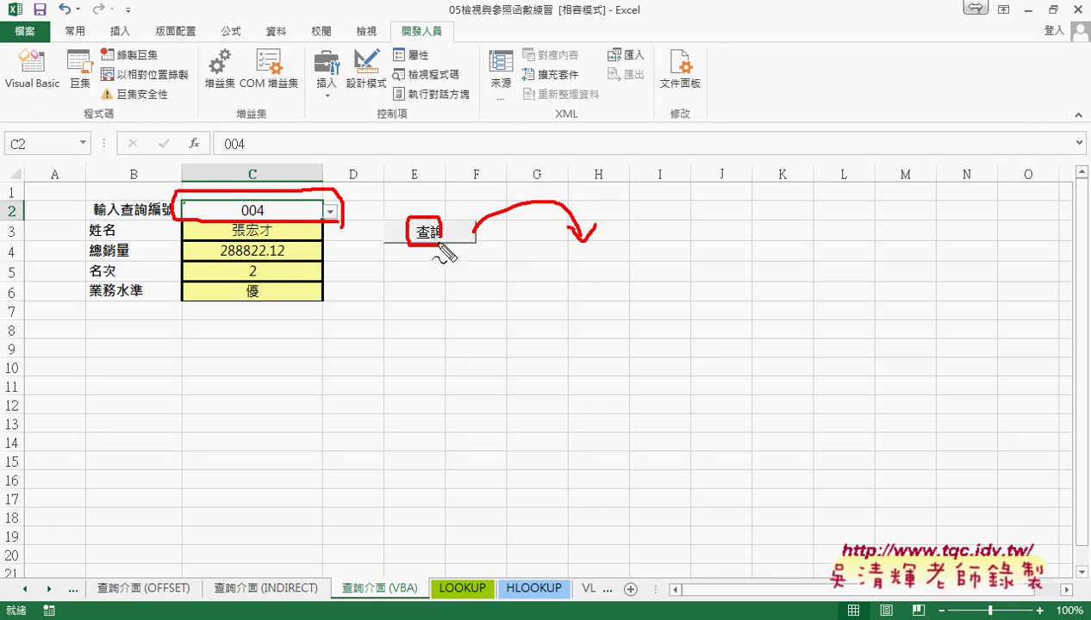